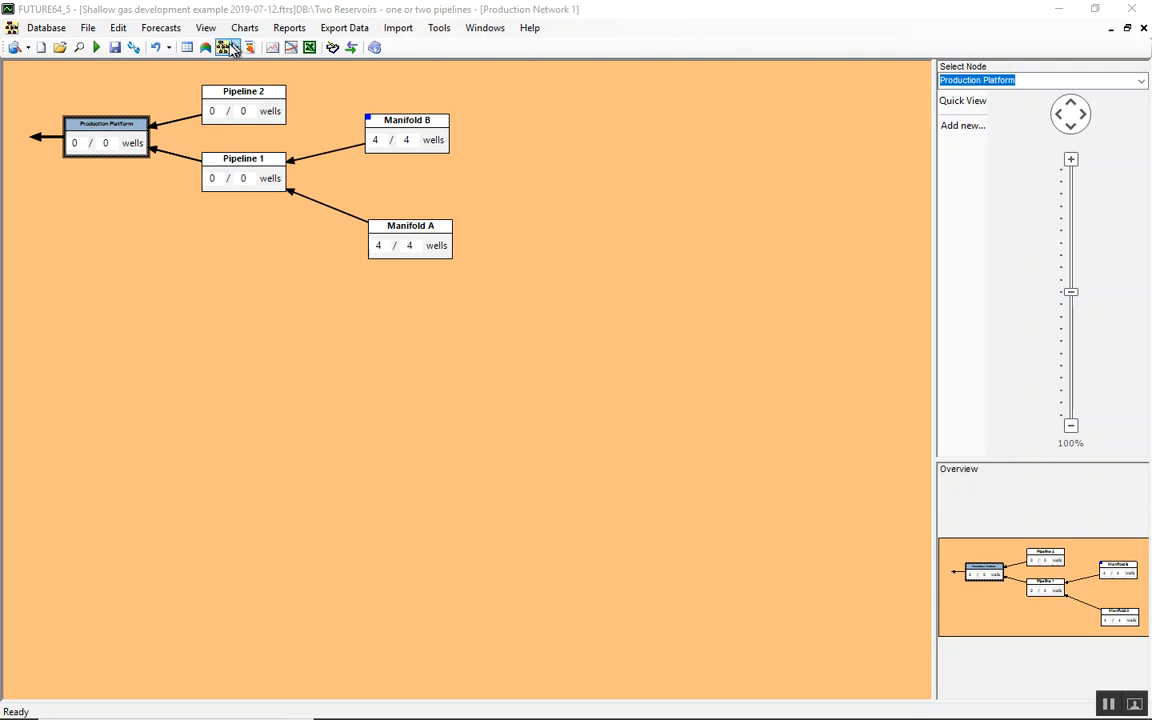
# Review the forecast definitions, widening the forecasts dialog to show the project assignments for the one-pipeline and two-pipeline cases
pyautogui.click(160, 28)
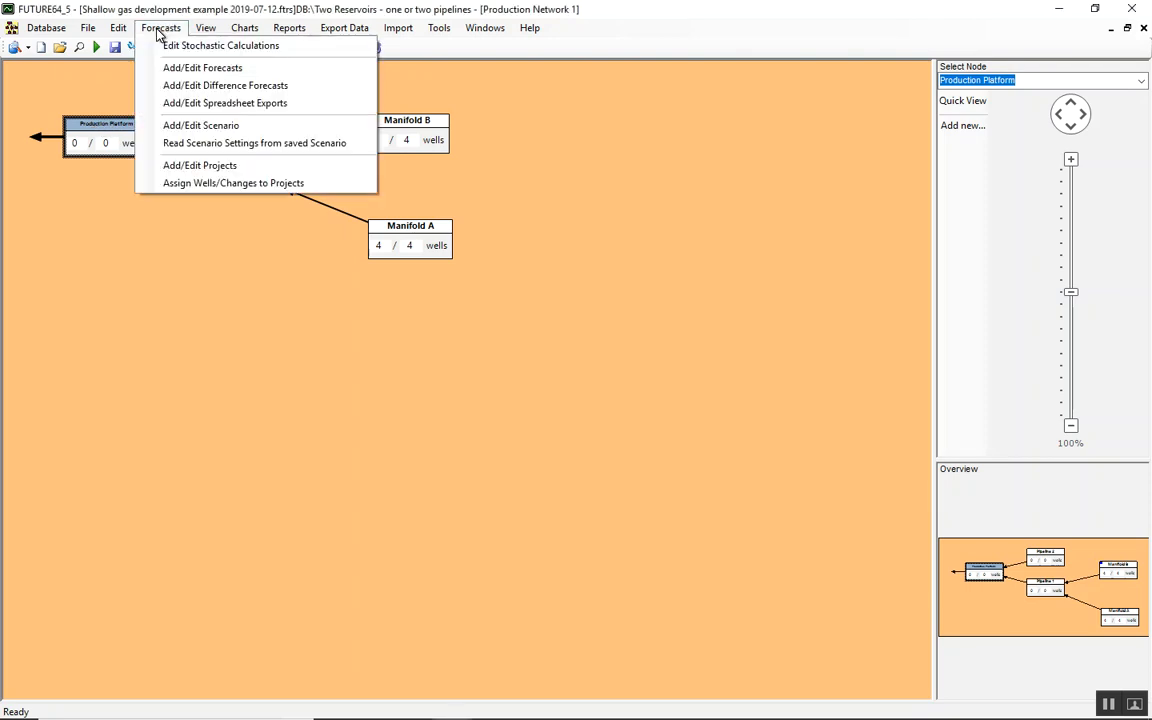
pyautogui.click(172, 68)
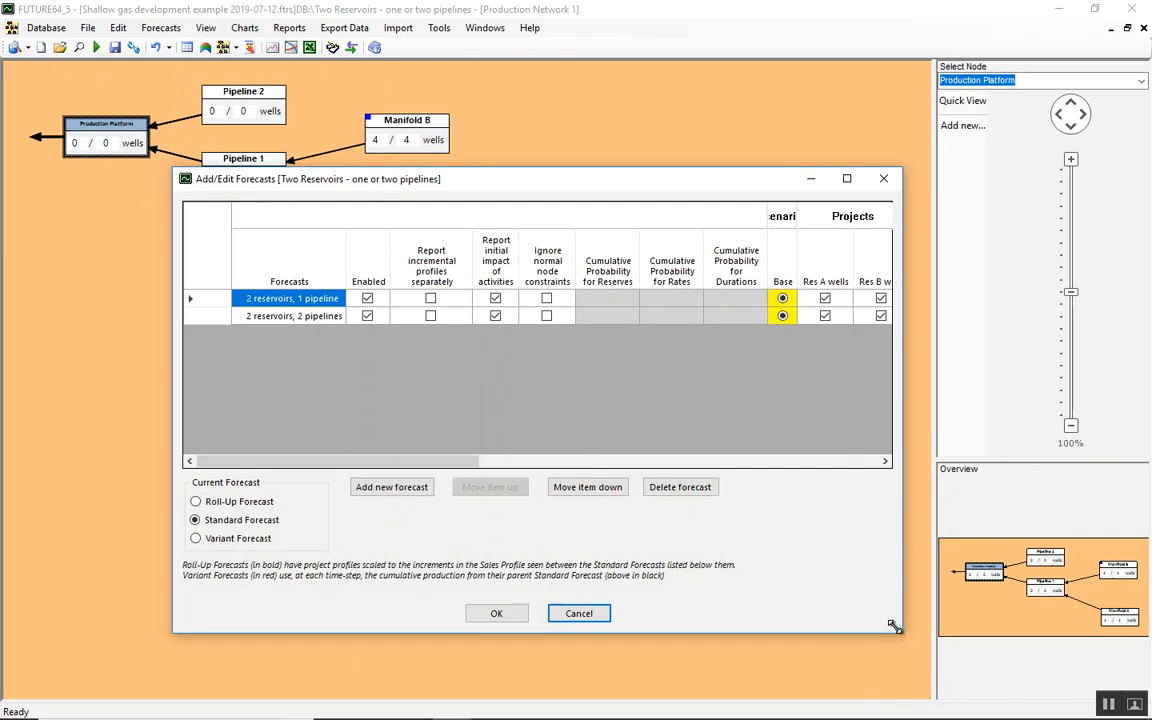
pyautogui.moveTo(898, 628); pyautogui.dragTo(1126, 663)
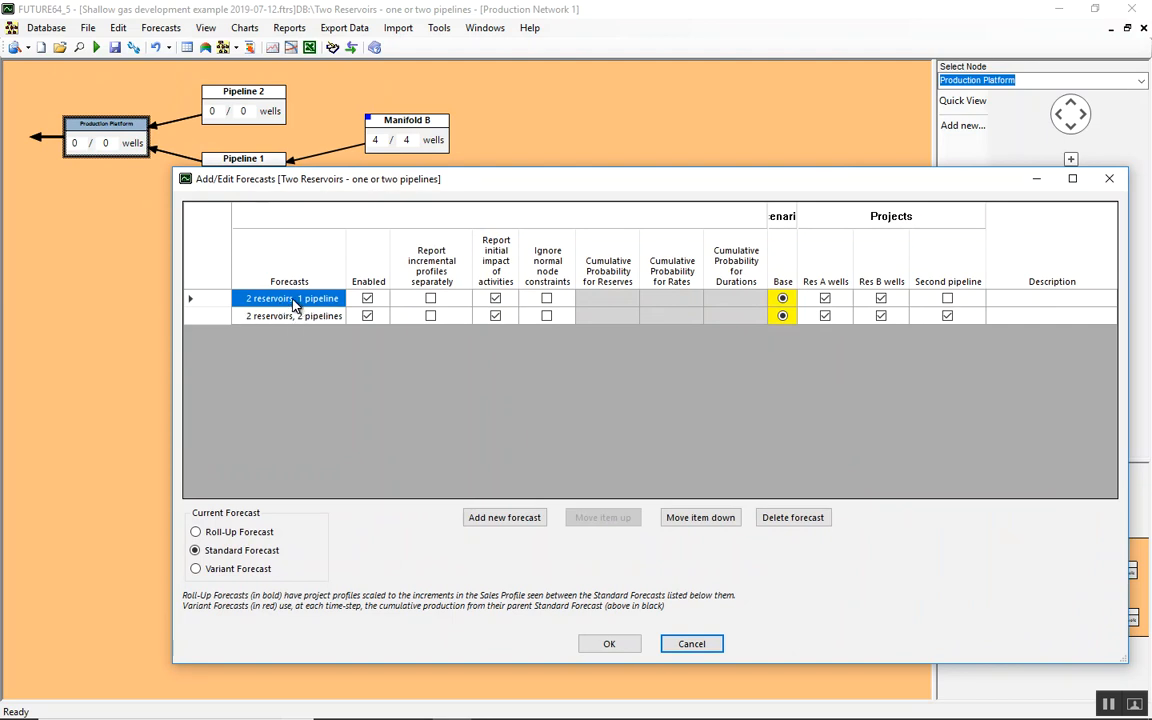
pyautogui.click(611, 645)
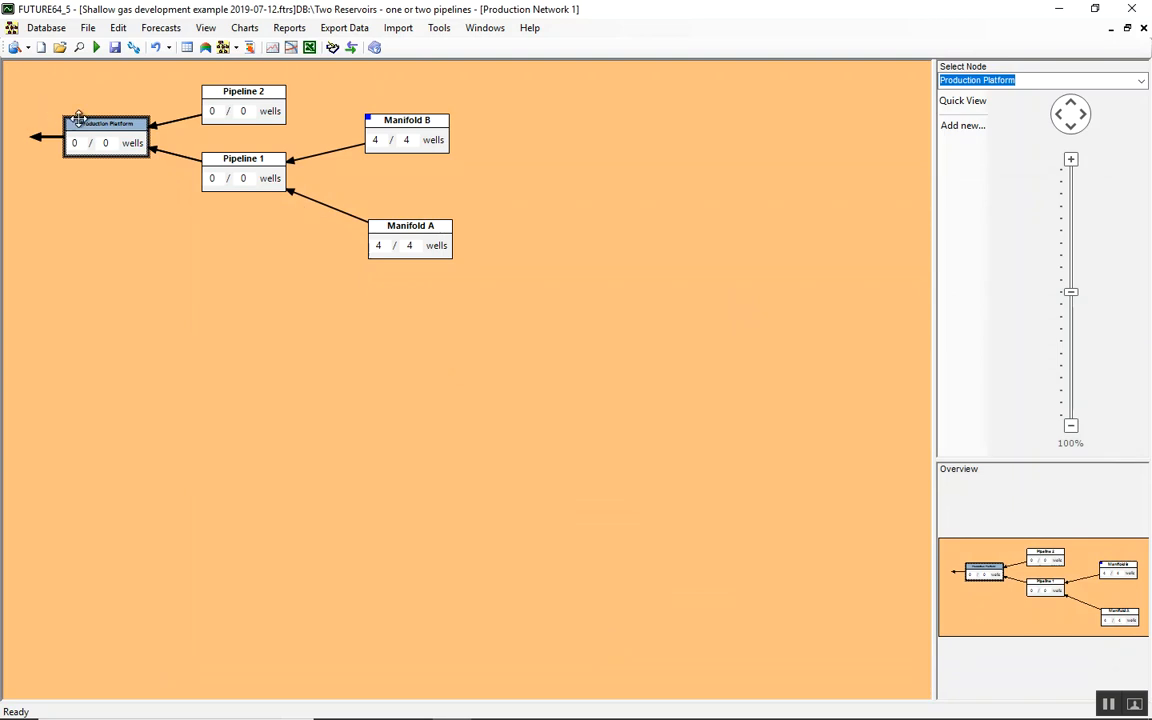
# Examine the Production Platform's forecast chart of calendar day rates, comparing the gas profiles of both forecasts, and close it
pyautogui.rightClick(118, 123)
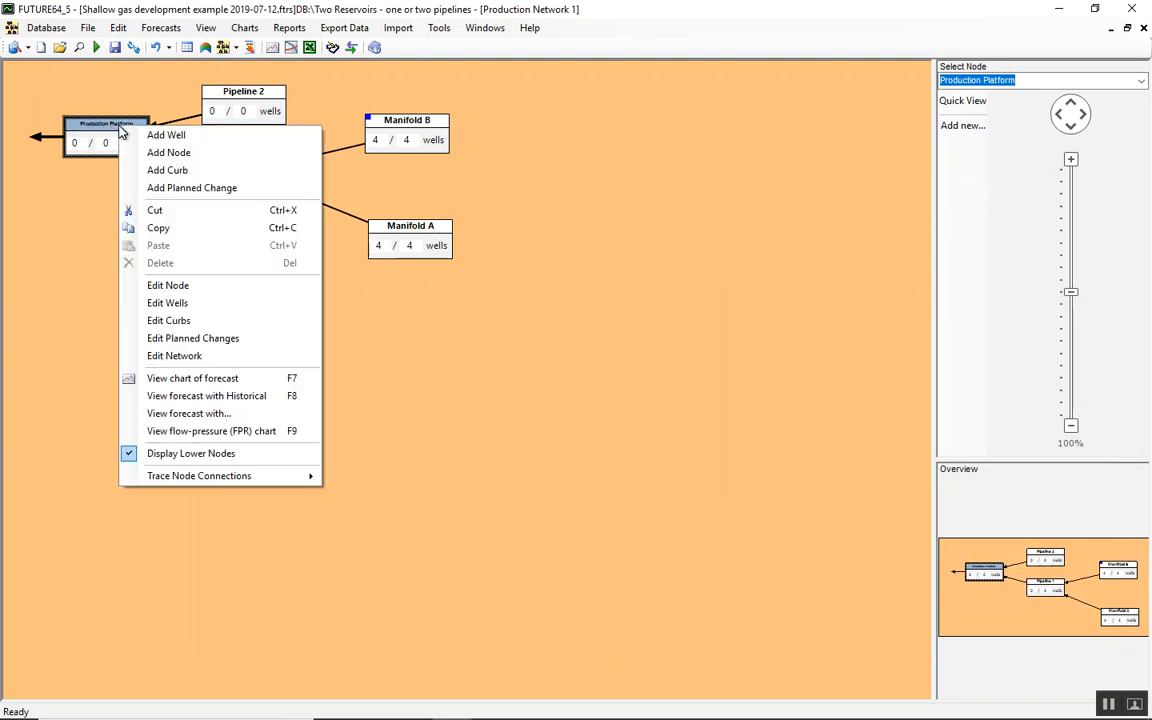
pyautogui.click(246, 380)
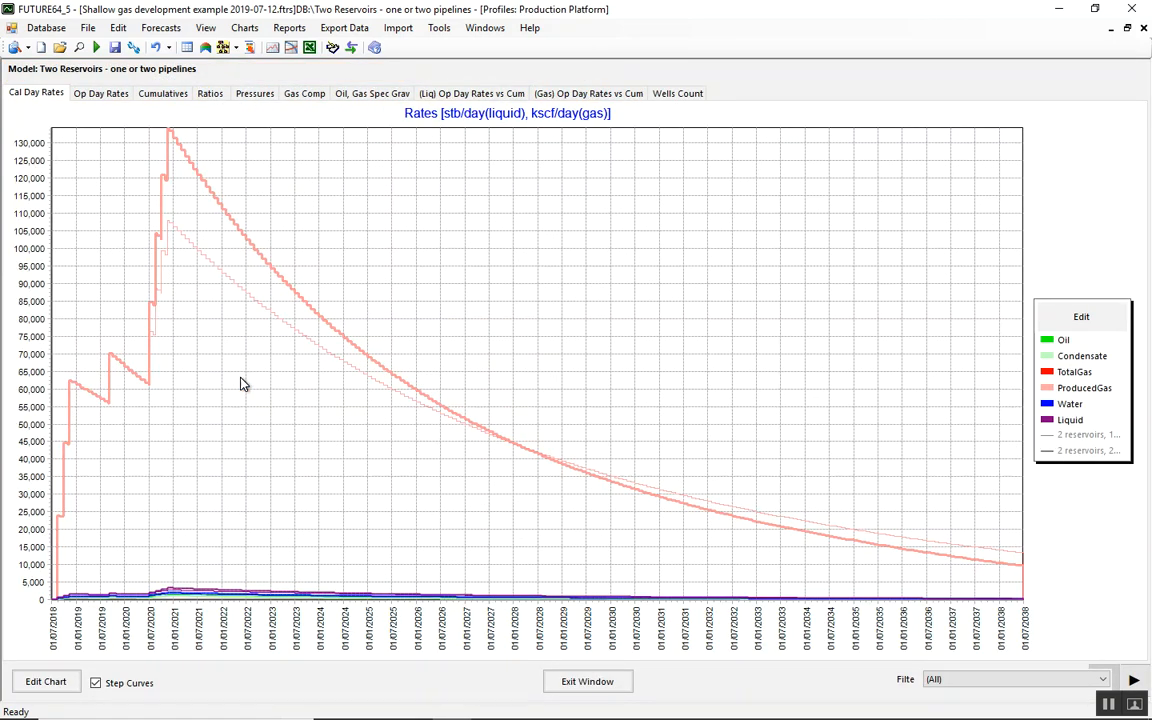
pyautogui.moveTo(166, 236)
pyautogui.moveTo(178, 149)
pyautogui.click(590, 682)
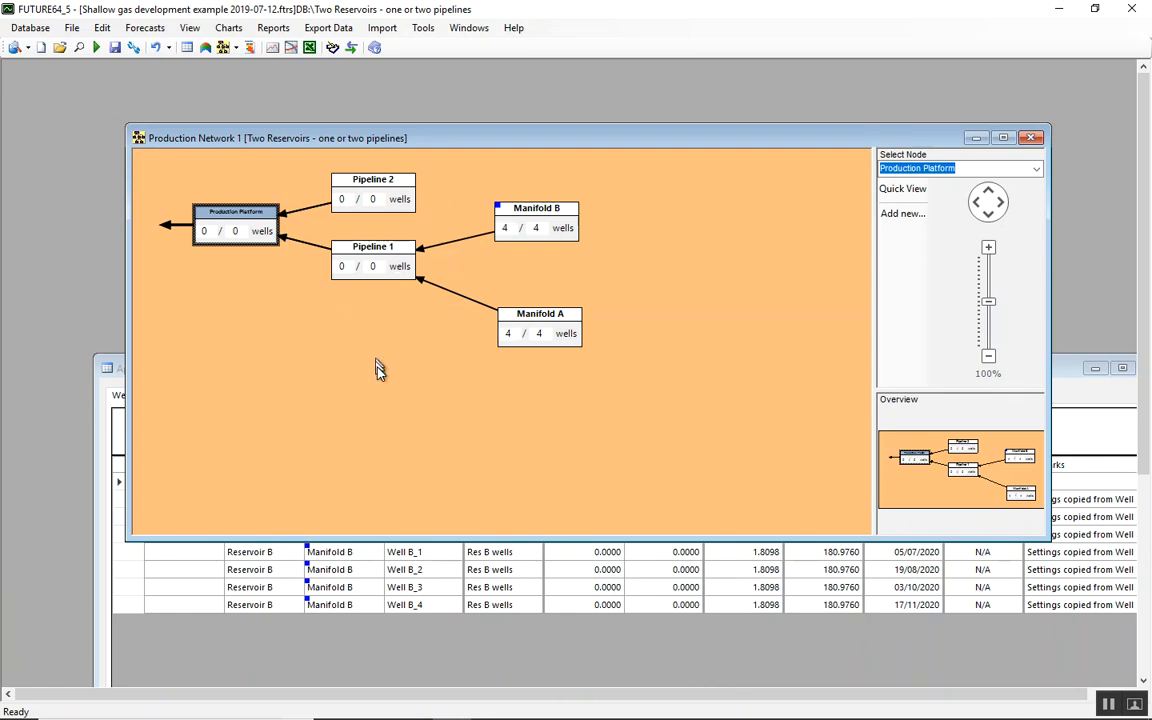
# View the pressure profiles in the Production Platform's forecast chart and close the chart
pyautogui.rightClick(231, 215)
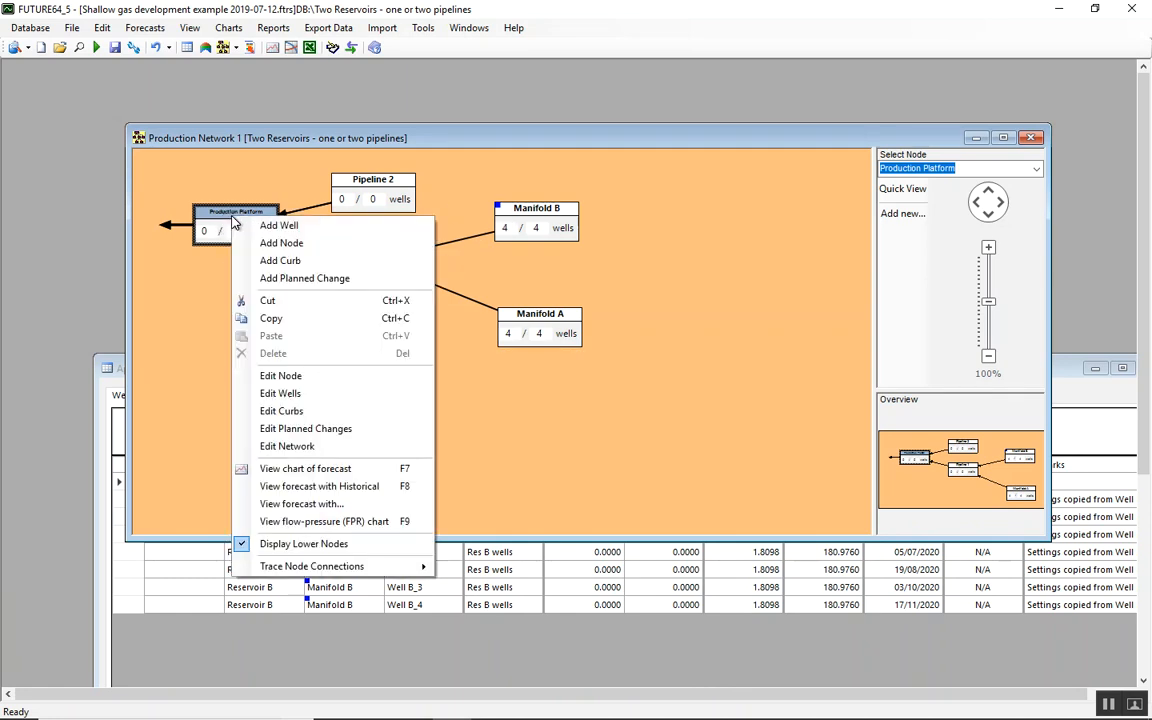
pyautogui.click(400, 466)
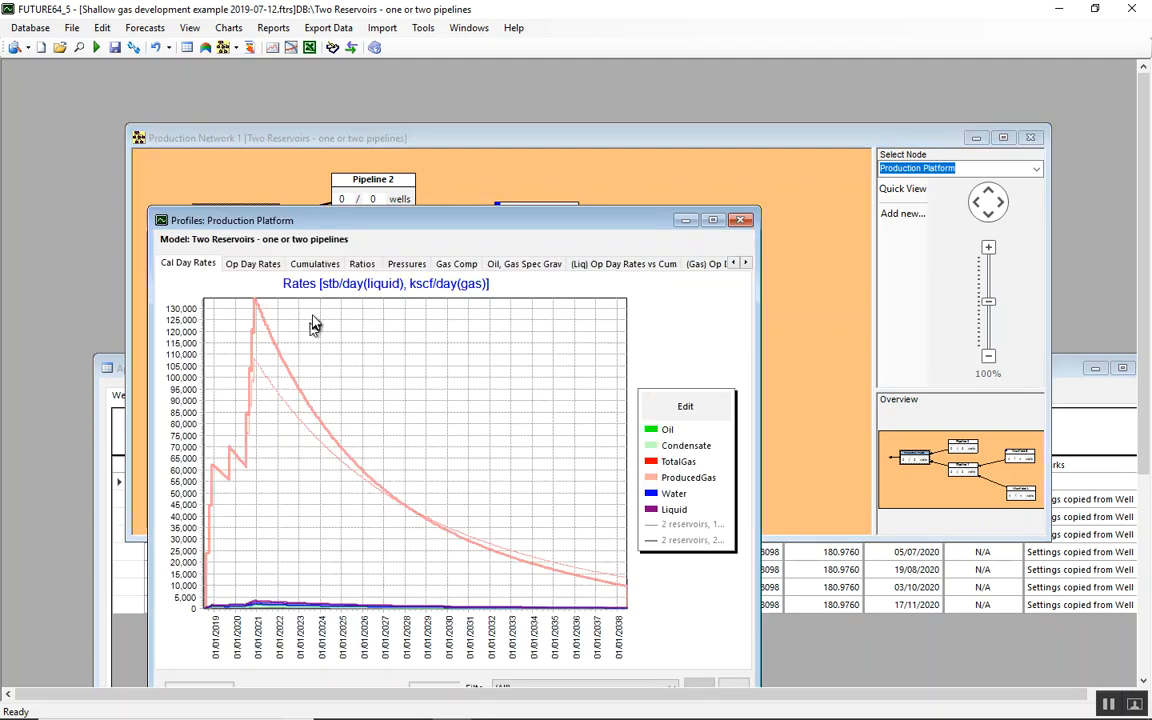
pyautogui.click(395, 264)
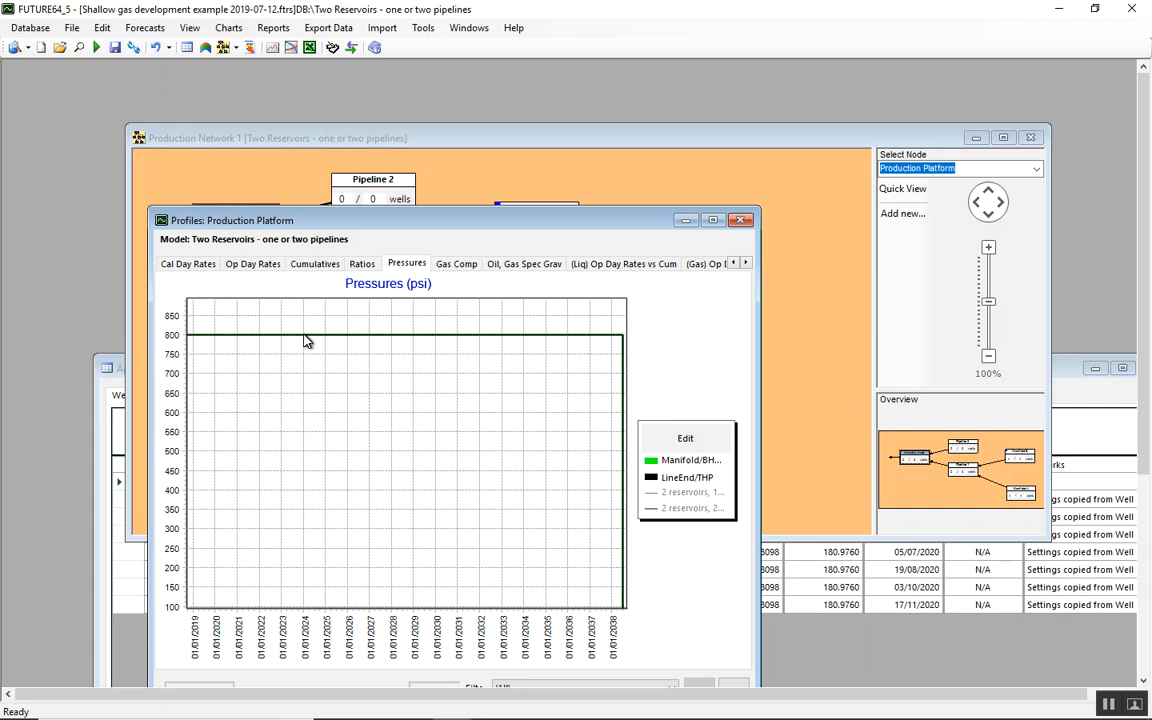
pyautogui.click(740, 219)
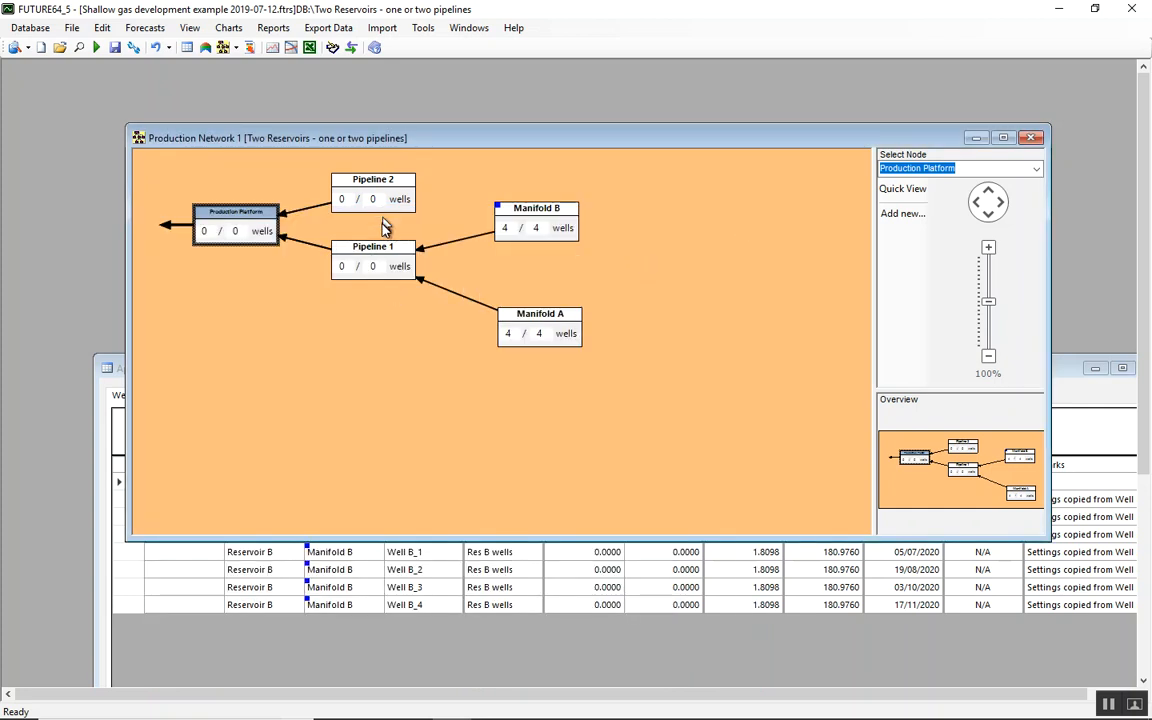
# Compare the forecast rates and pressures of both cases for the Pipeline 1 node, checking the peak manifold pressure
pyautogui.click(375, 252)
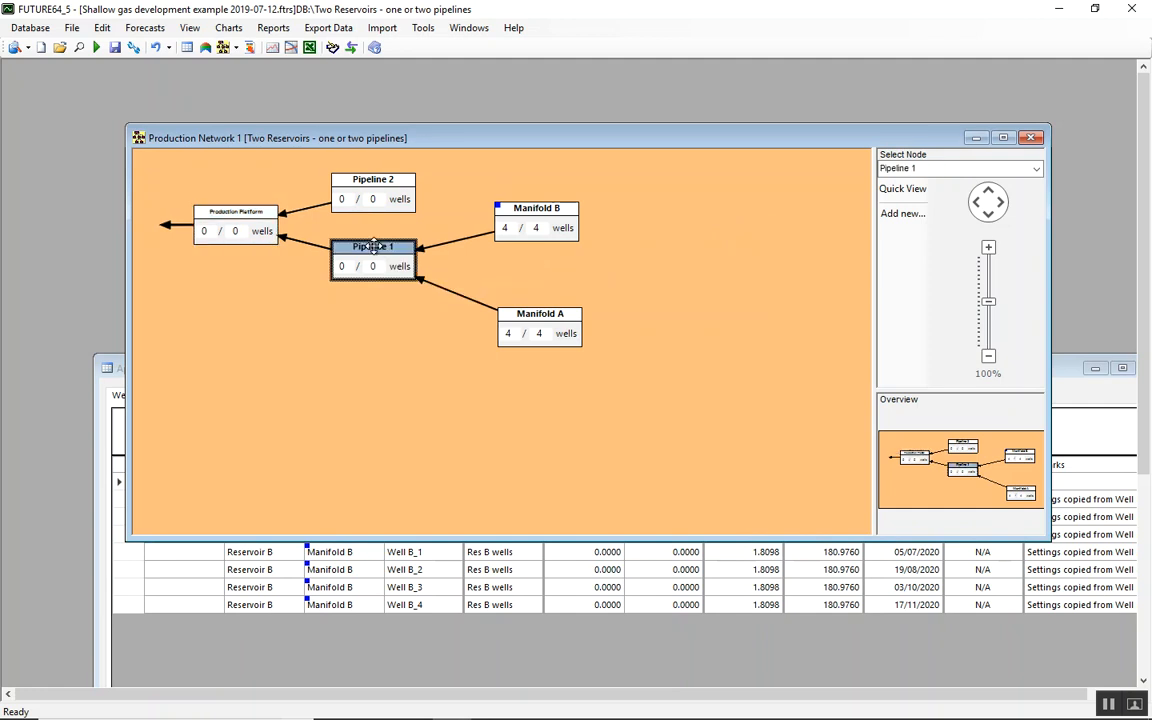
pyautogui.rightClick(375, 250)
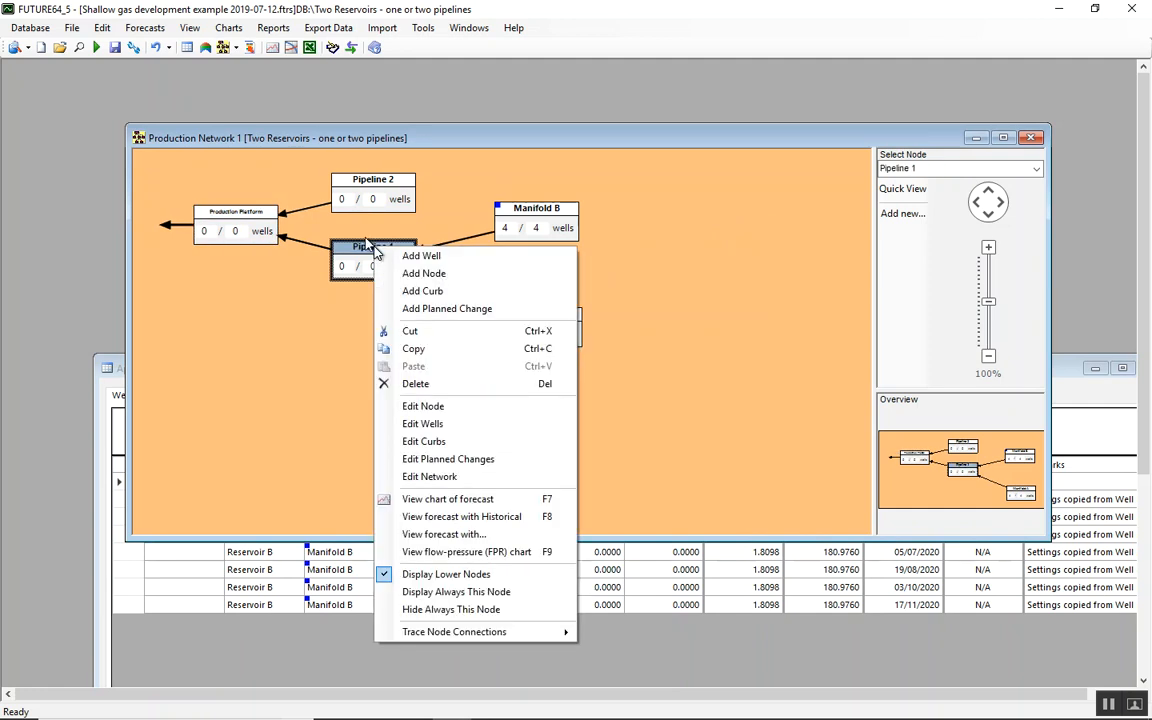
pyautogui.click(481, 503)
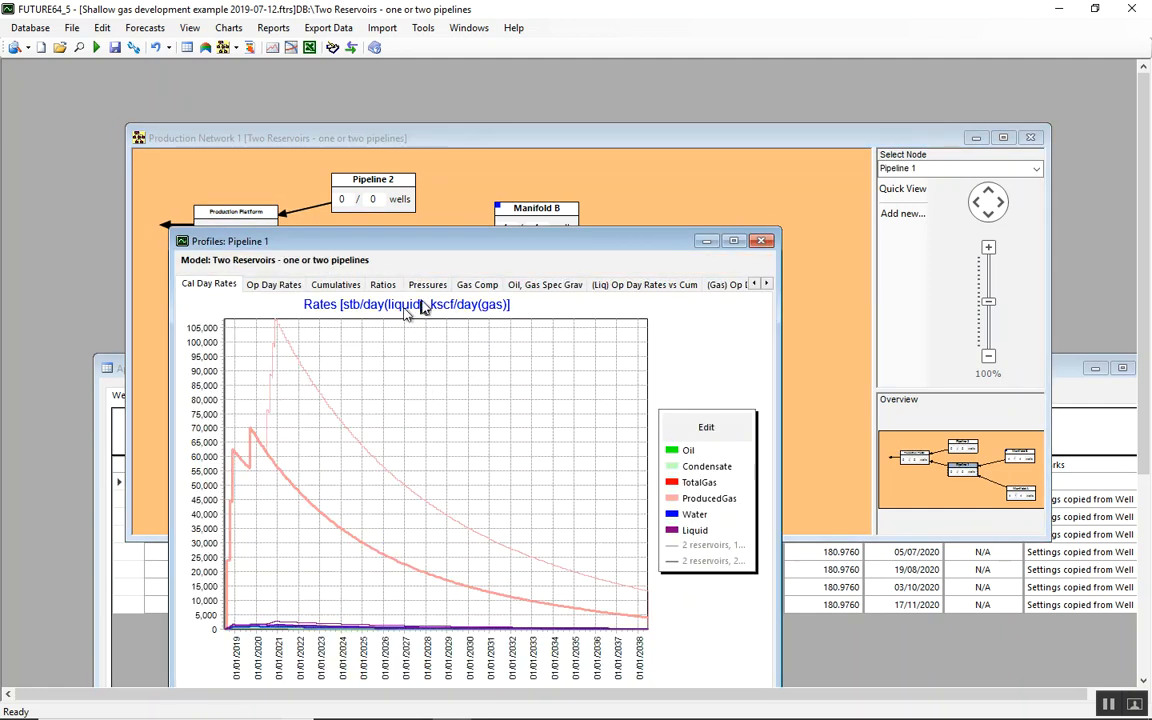
pyautogui.click(430, 287)
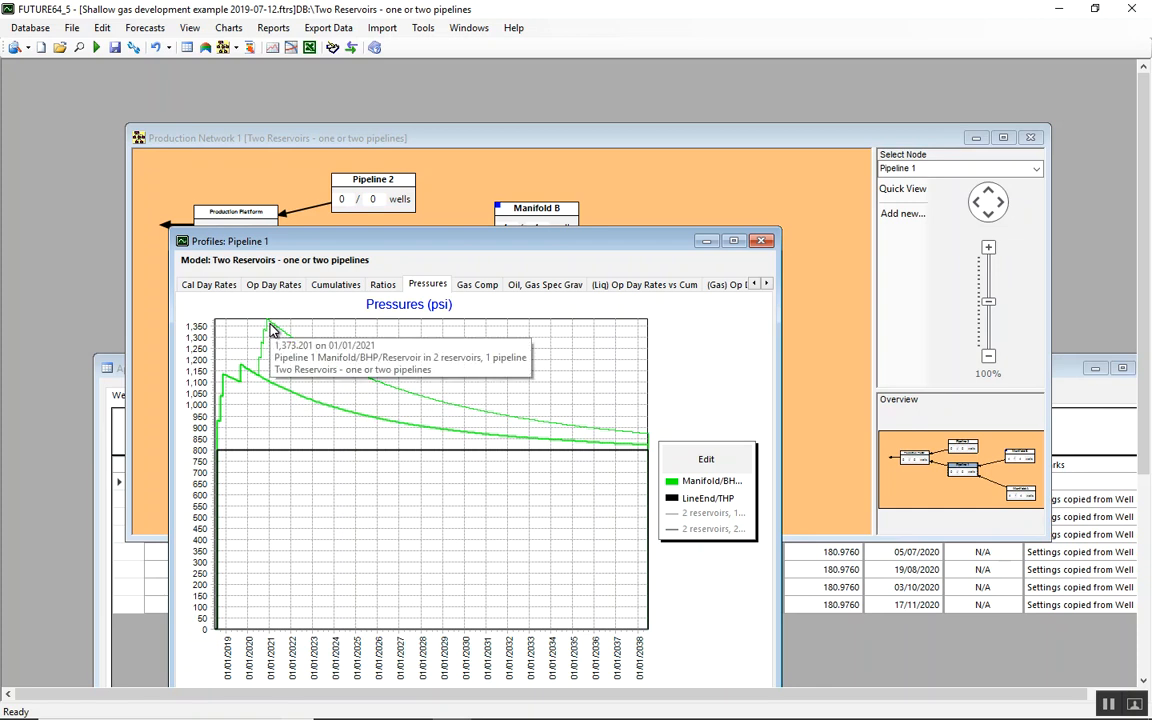
pyautogui.moveTo(275, 333)
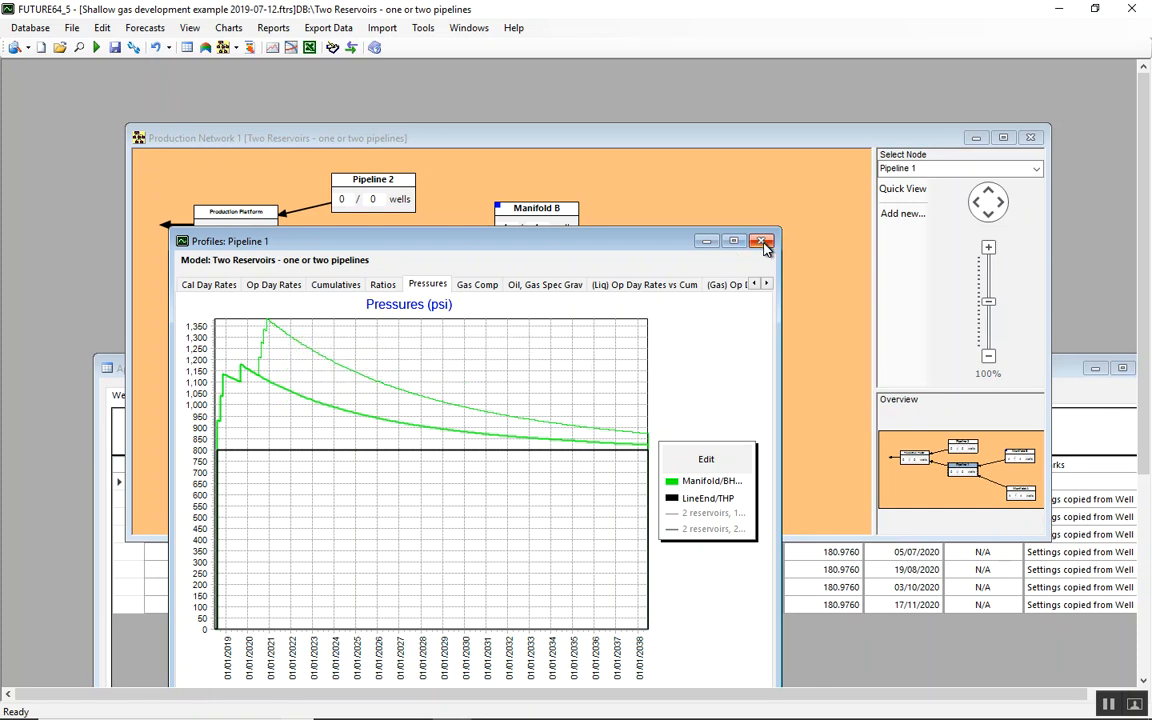
pyautogui.click(763, 242)
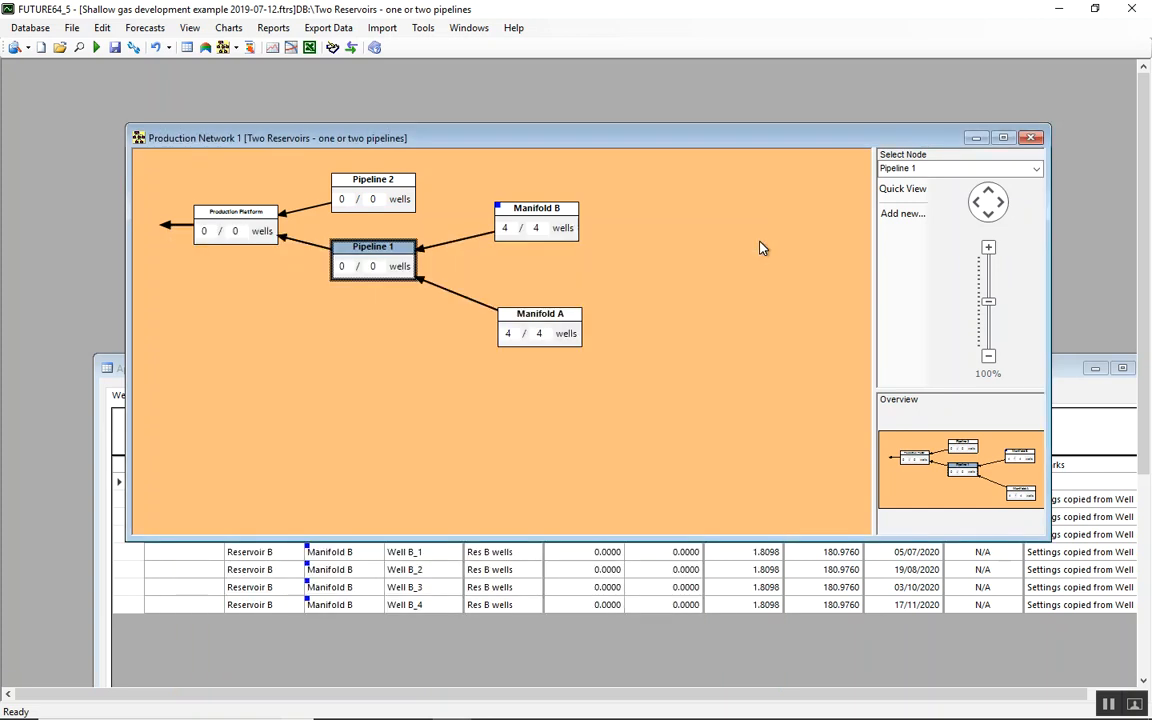
# Compare the forecast rates and pressures of both cases for Well A_1 from the Approval Manager's well list
pyautogui.click(447, 661)
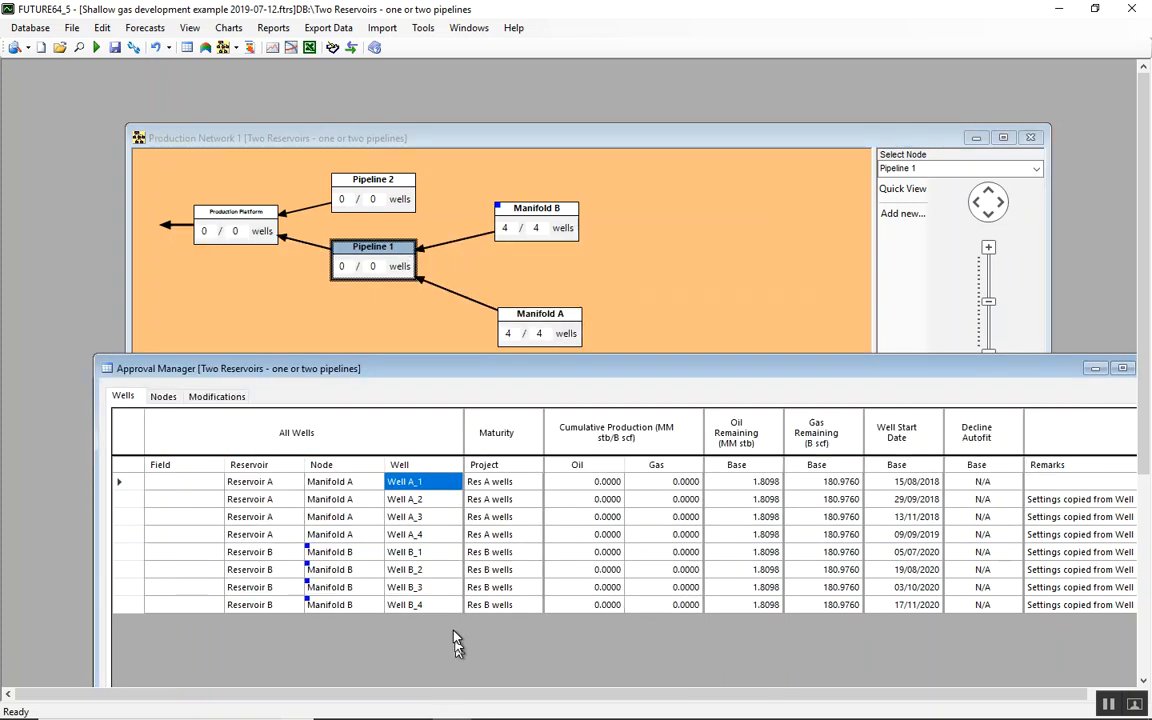
pyautogui.rightClick(437, 484)
pyautogui.click(511, 634)
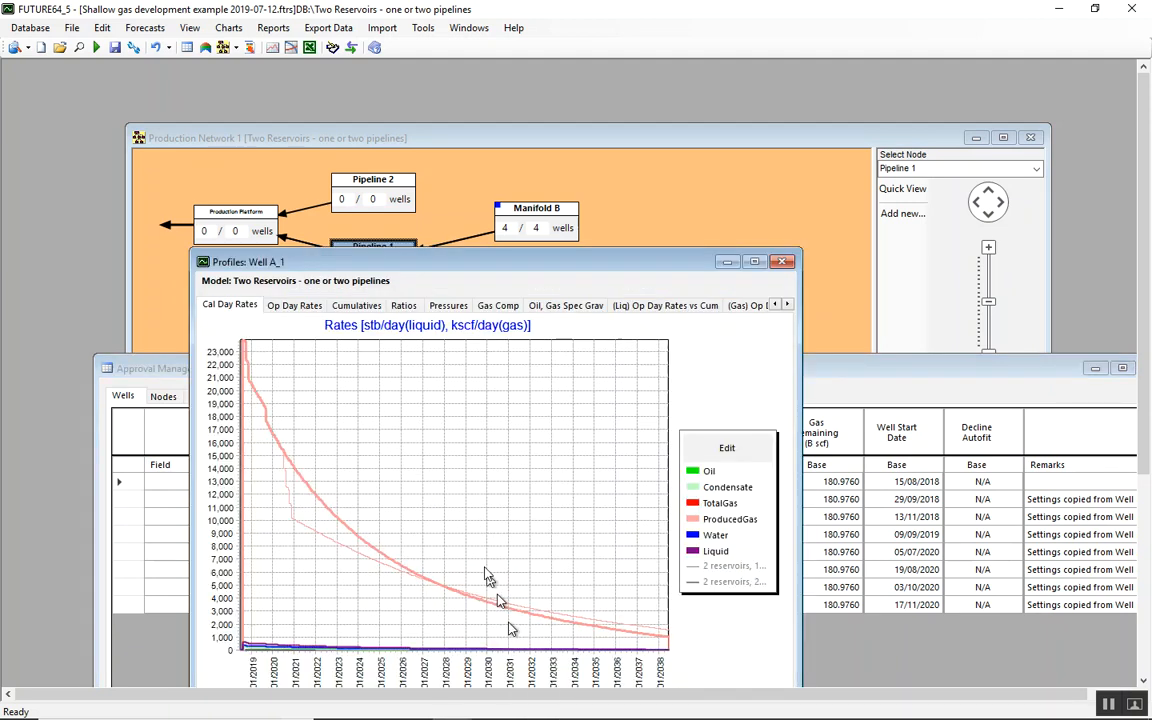
pyautogui.click(451, 307)
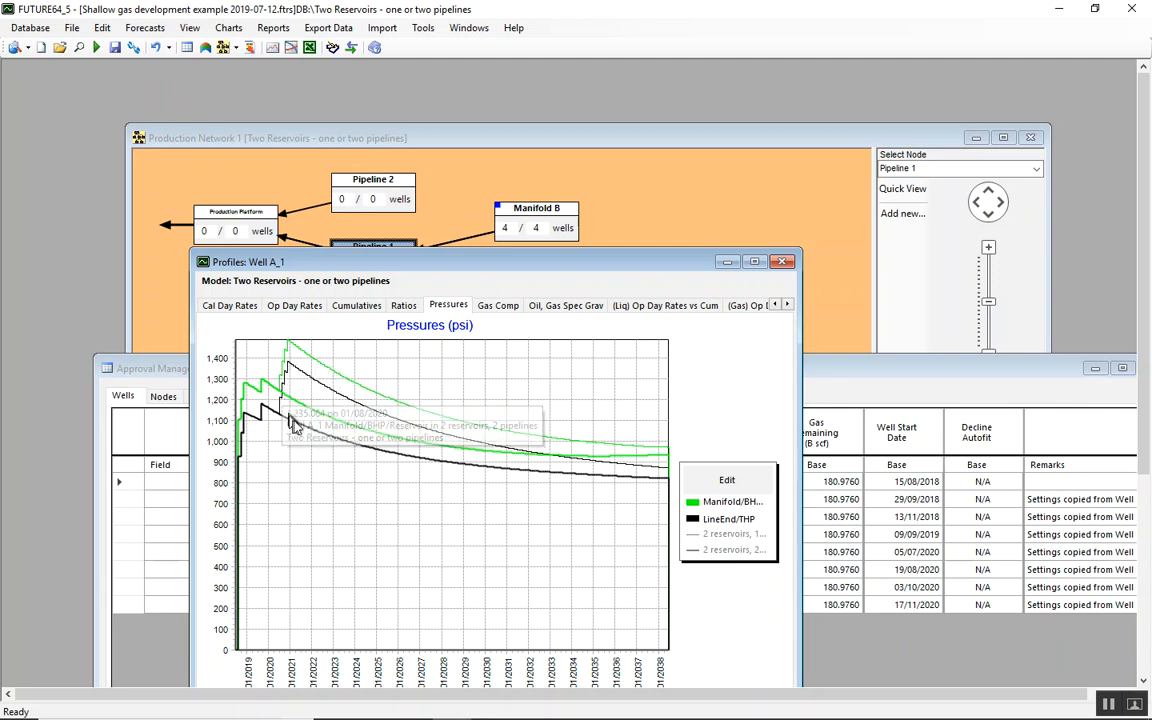
pyautogui.click(783, 262)
# Show Well A_1's flow-pressure relations maximized, filtered to the "2 reservoirs, 1 pipeline" forecast, for total gas less lift gas
pyautogui.rightClick(424, 482)
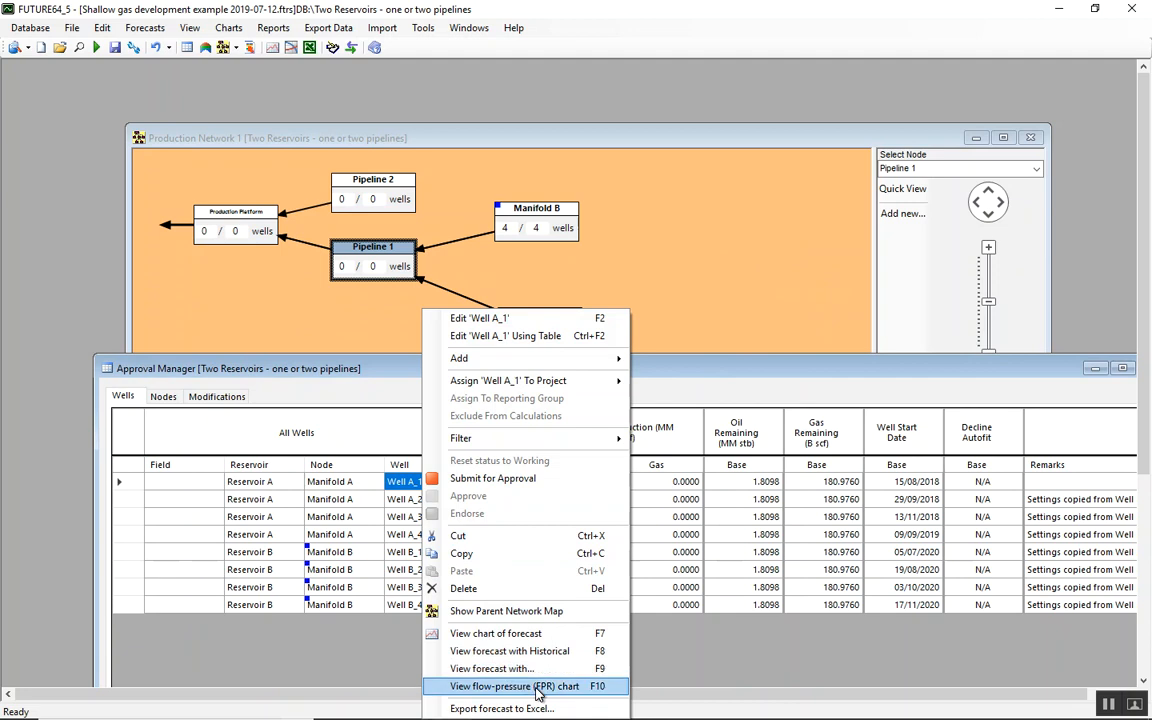
pyautogui.click(537, 688)
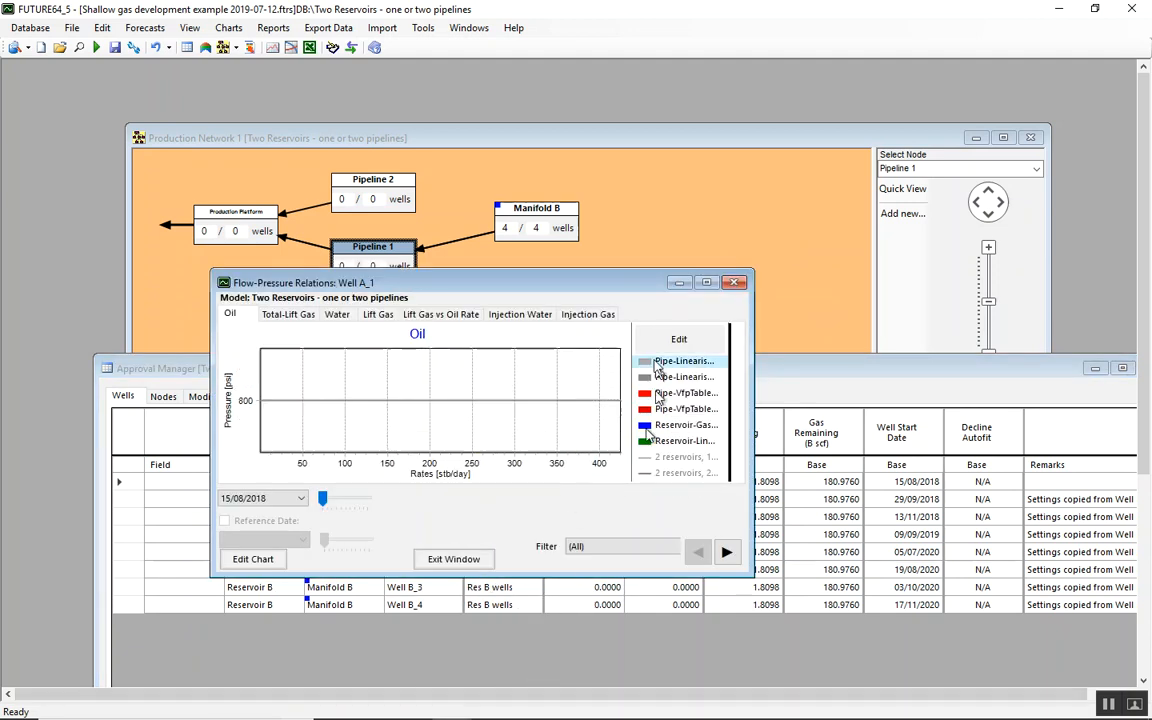
pyautogui.click(707, 283)
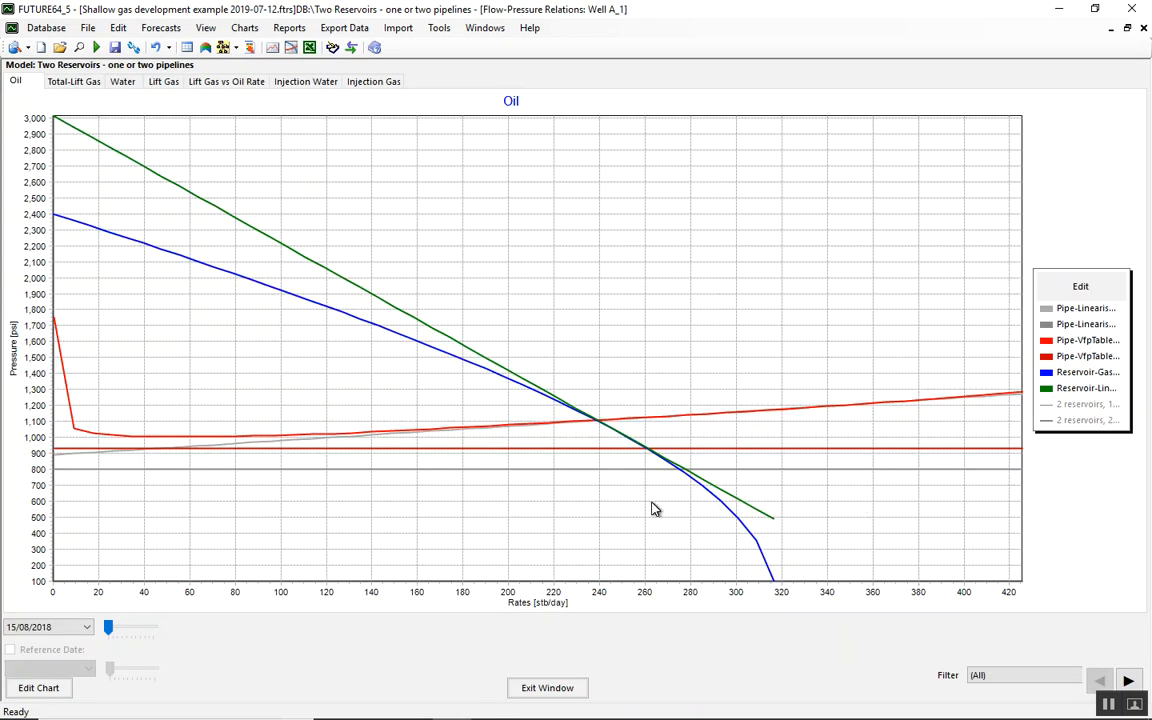
pyautogui.click(1128, 681)
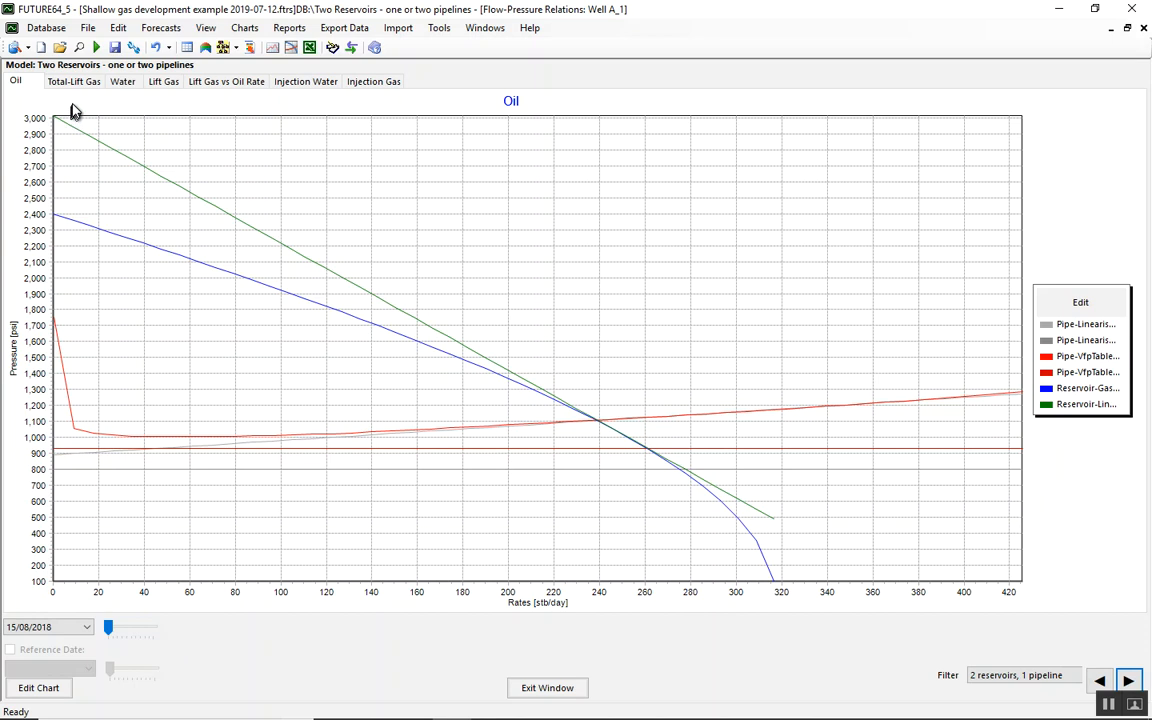
pyautogui.click(74, 82)
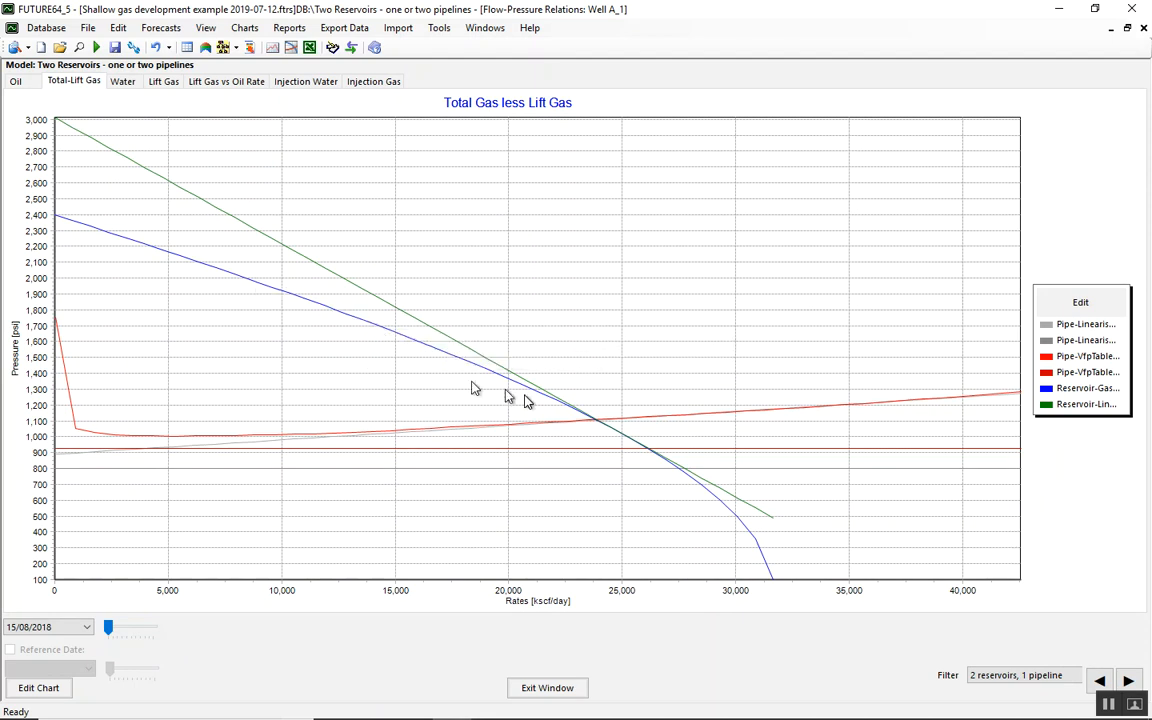
# Examine how Well A_1's flow-pressure curves change by advancing the date through 01/10/2022, 01/07/2023 and 01/05/2037 to 01/06/2038, and close the chart
pyautogui.moveTo(686, 481)
pyautogui.moveTo(596, 428)
pyautogui.moveTo(106, 631); pyautogui.dragTo(118, 638)
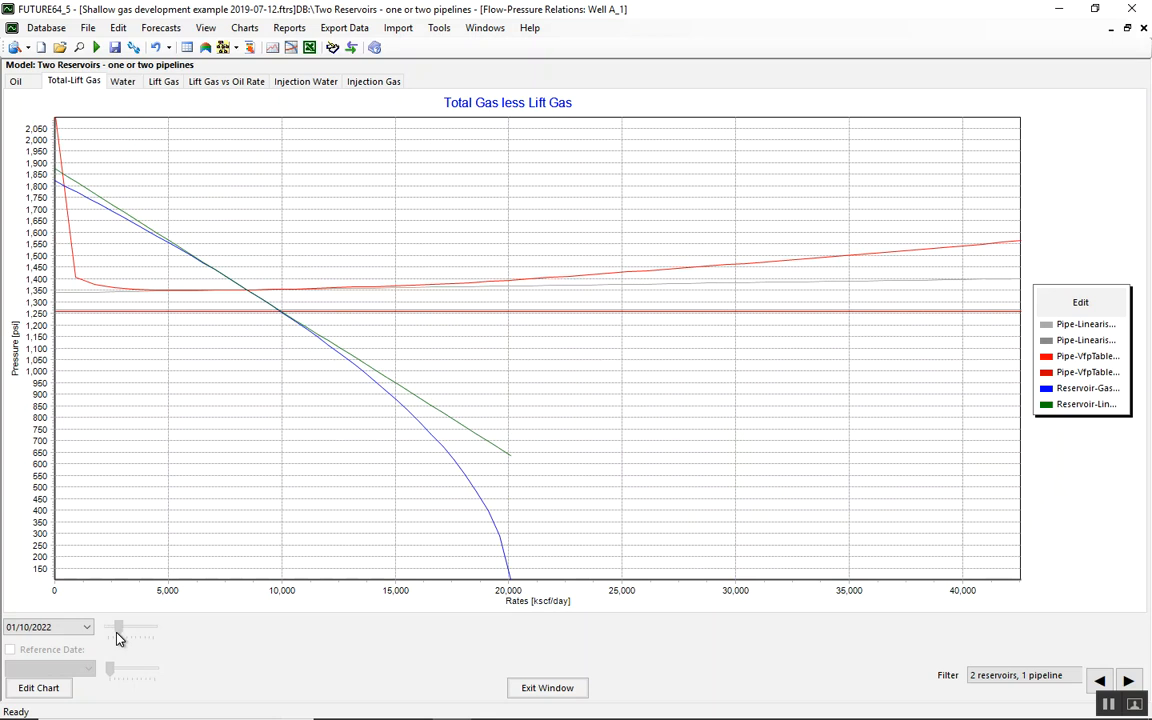
pyautogui.moveTo(118, 638); pyautogui.dragTo(120, 638)
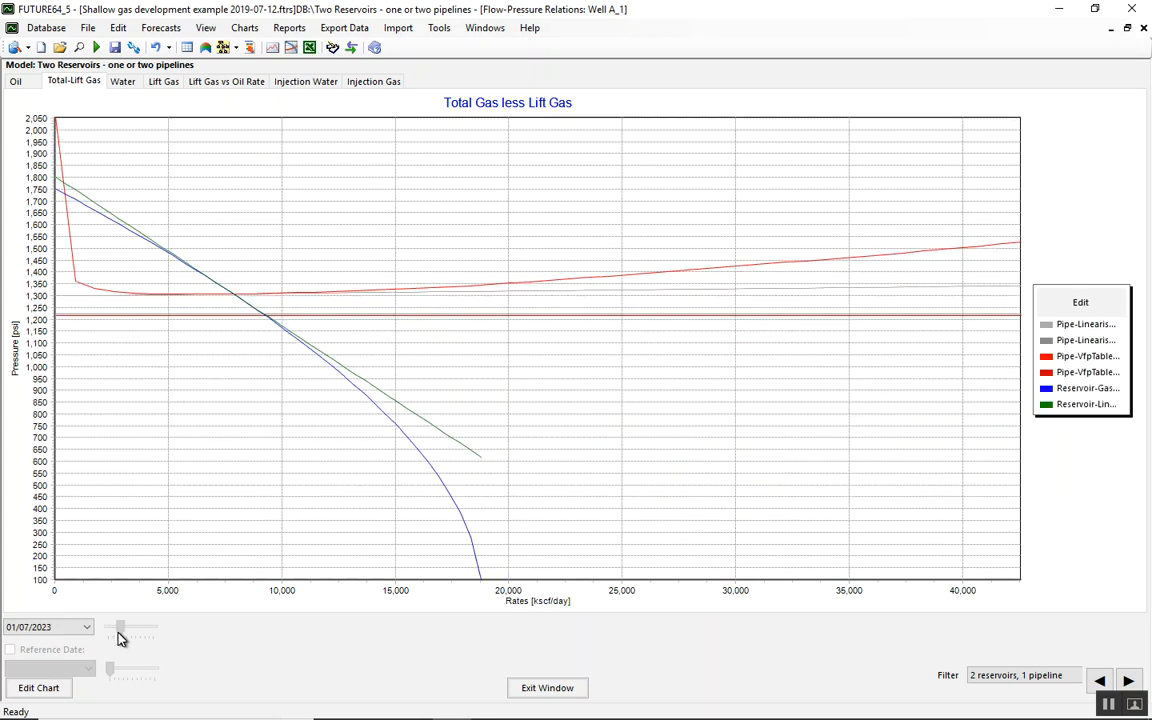
pyautogui.moveTo(120, 636); pyautogui.dragTo(150, 638)
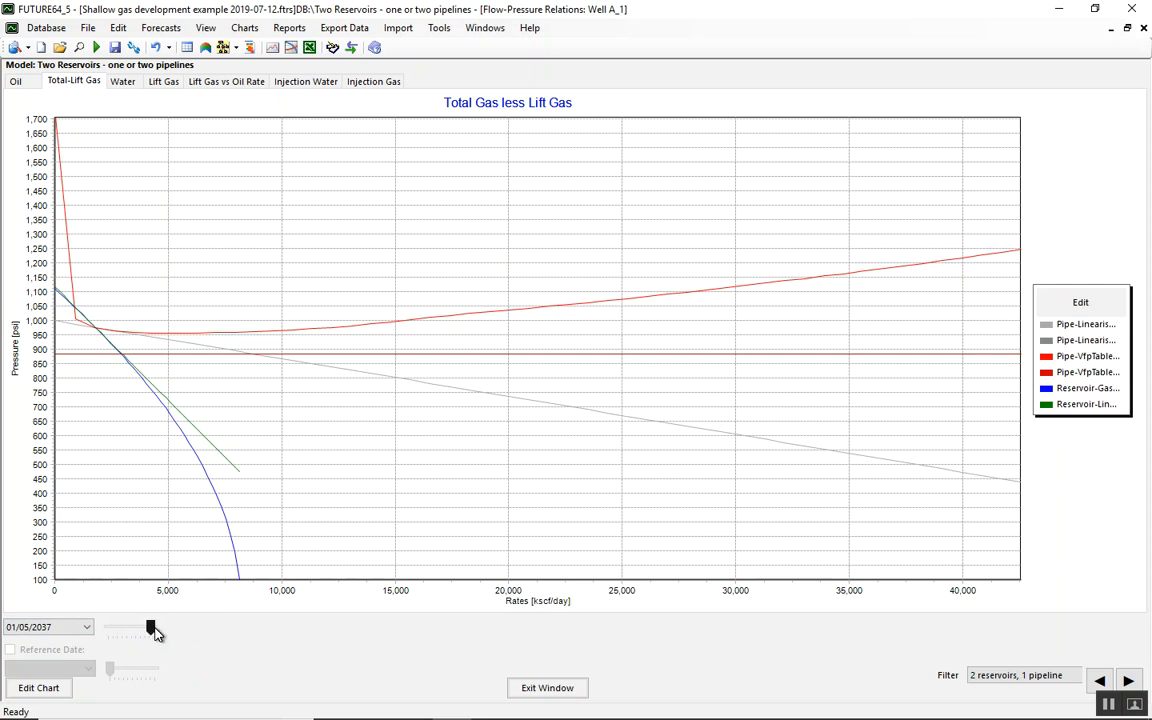
pyautogui.moveTo(152, 629); pyautogui.dragTo(156, 632)
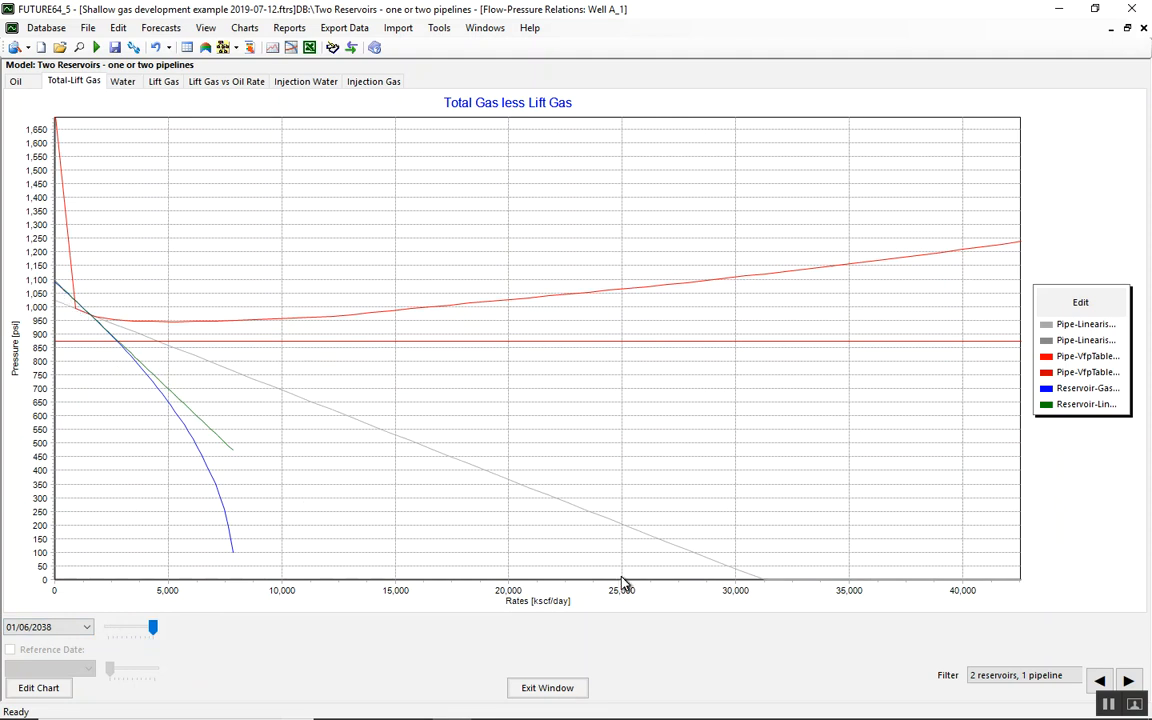
pyautogui.click(548, 690)
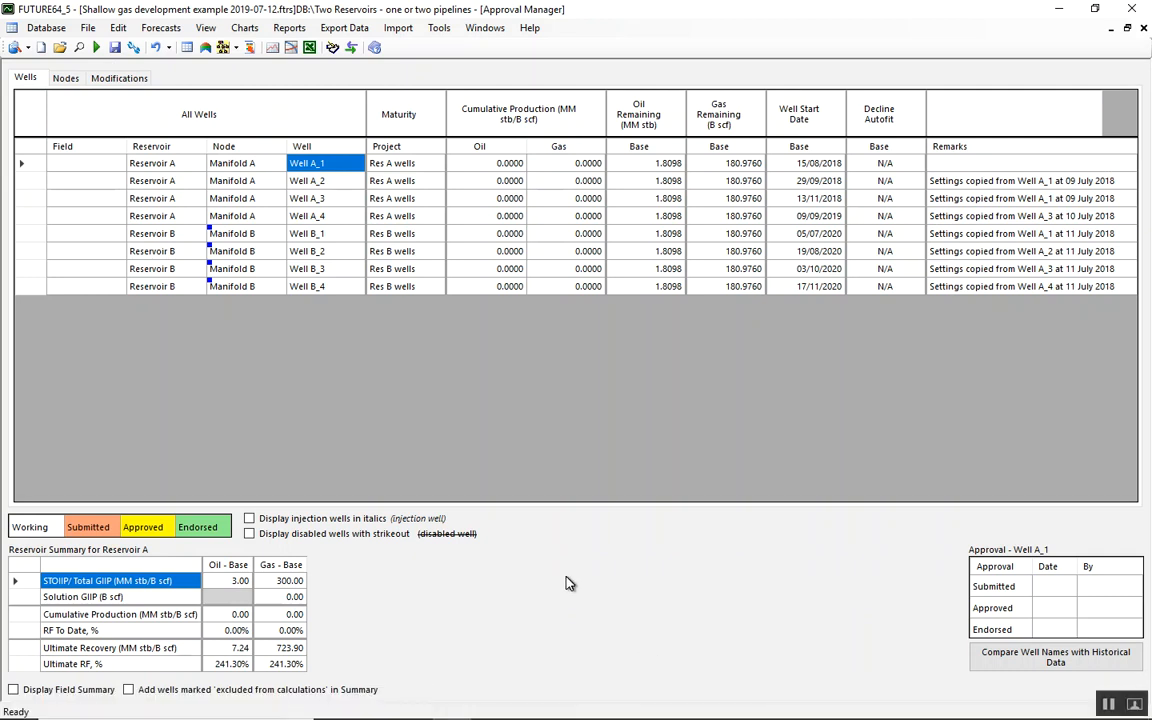
# Review Reservoir A's pressure calculation options, volumes and properties, and gas composition, and leave without saving changes
pyautogui.doubleClick(193, 166)
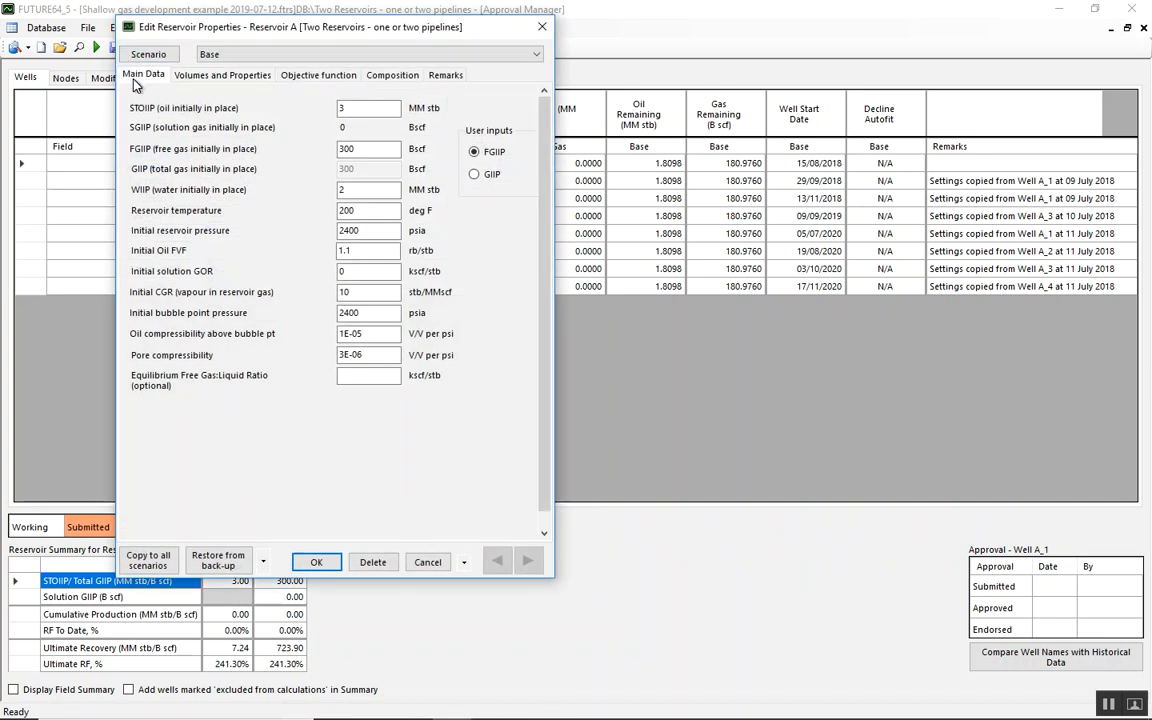
pyautogui.click(126, 76)
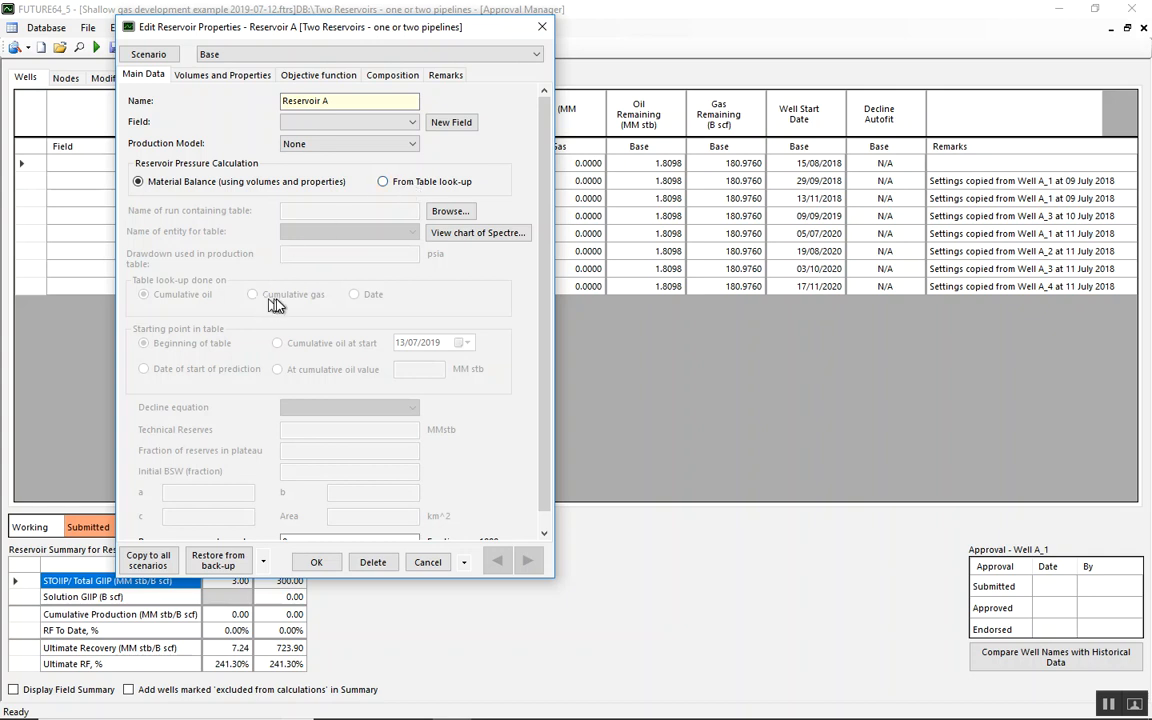
pyautogui.click(398, 187)
pyautogui.click(157, 184)
pyautogui.click(200, 76)
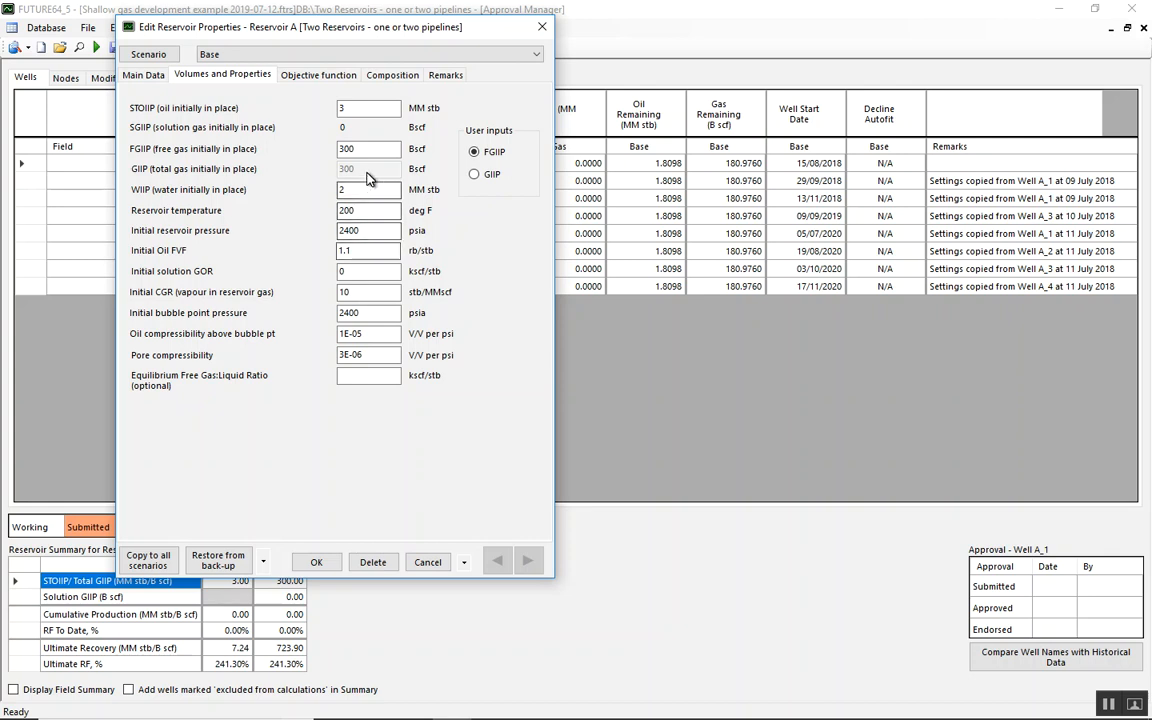
pyautogui.click(394, 76)
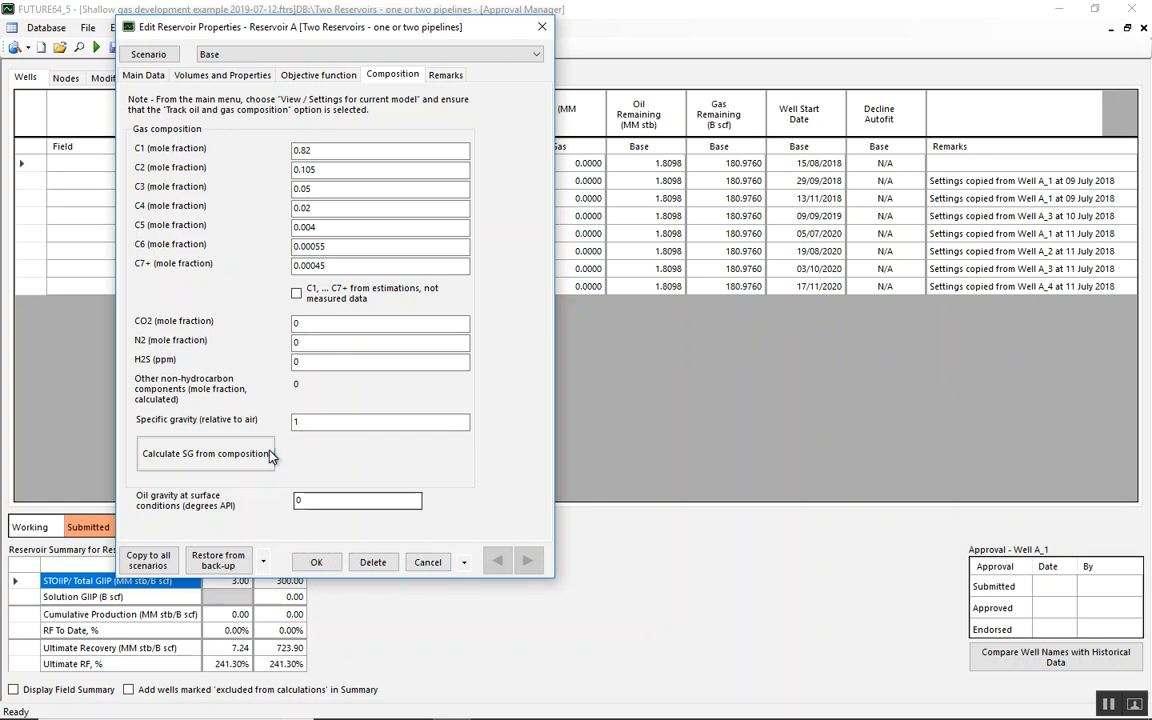
pyautogui.click(428, 562)
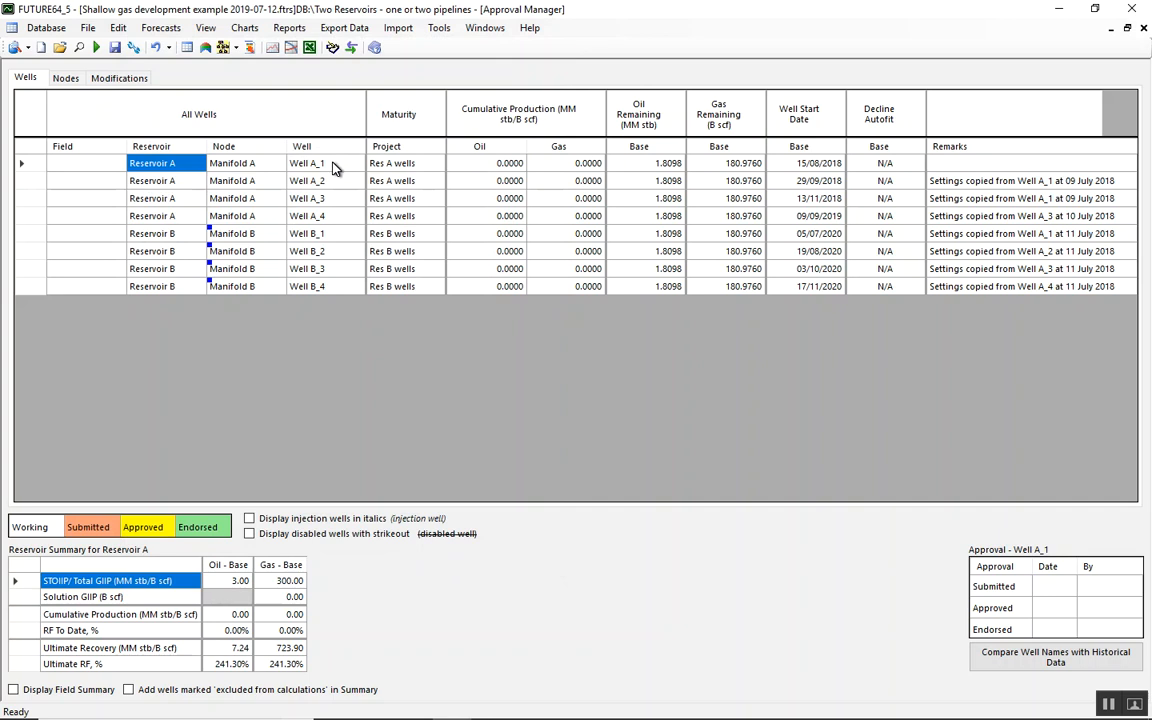
# Compare the forecast rates and pressures of both cases for Manifold A, and close the chart
pyautogui.click(335, 165)
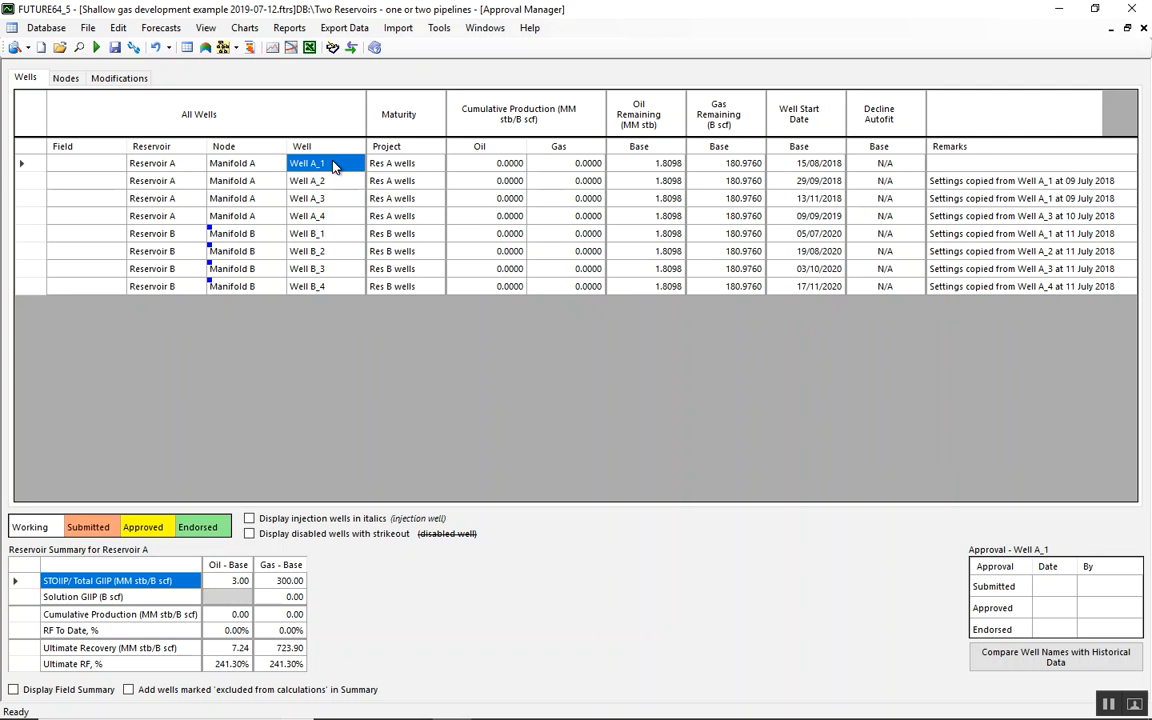
pyautogui.click(229, 170)
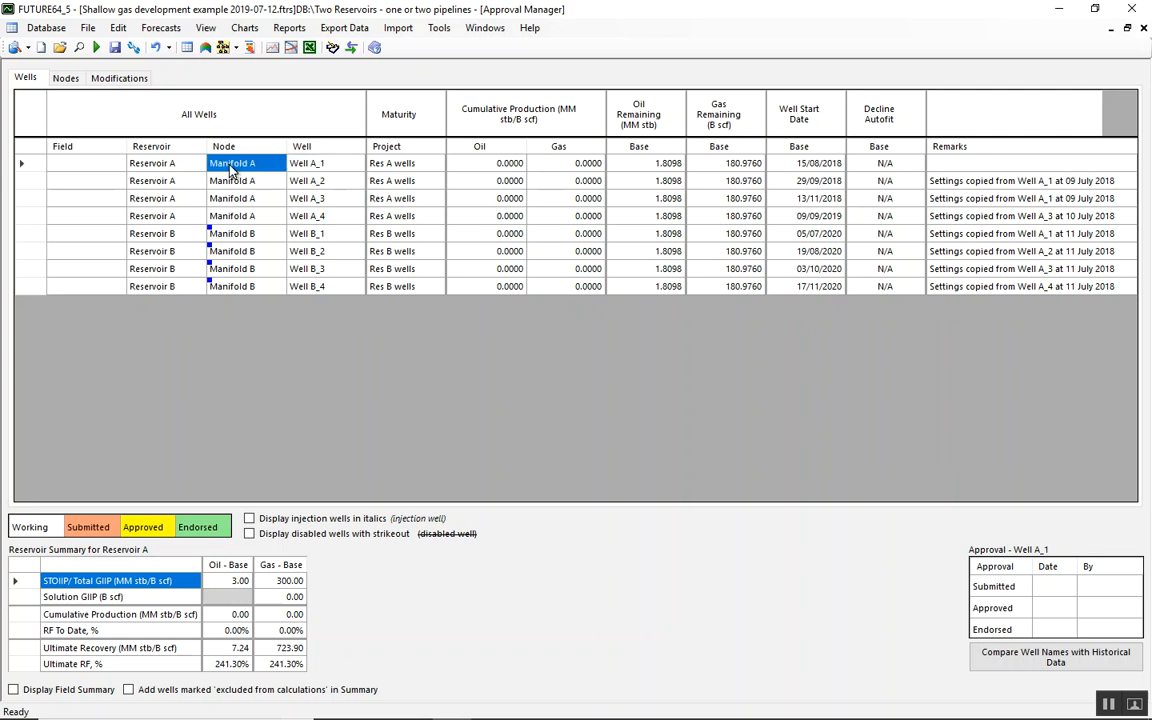
pyautogui.rightClick(229, 170)
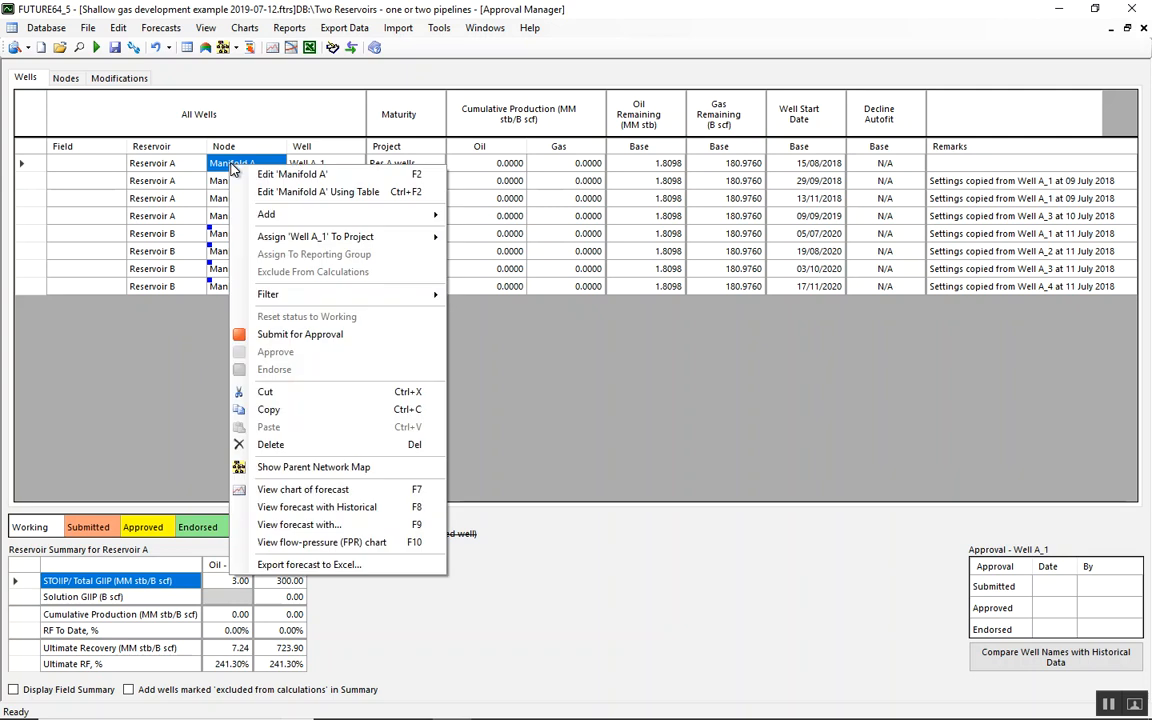
pyautogui.click(338, 494)
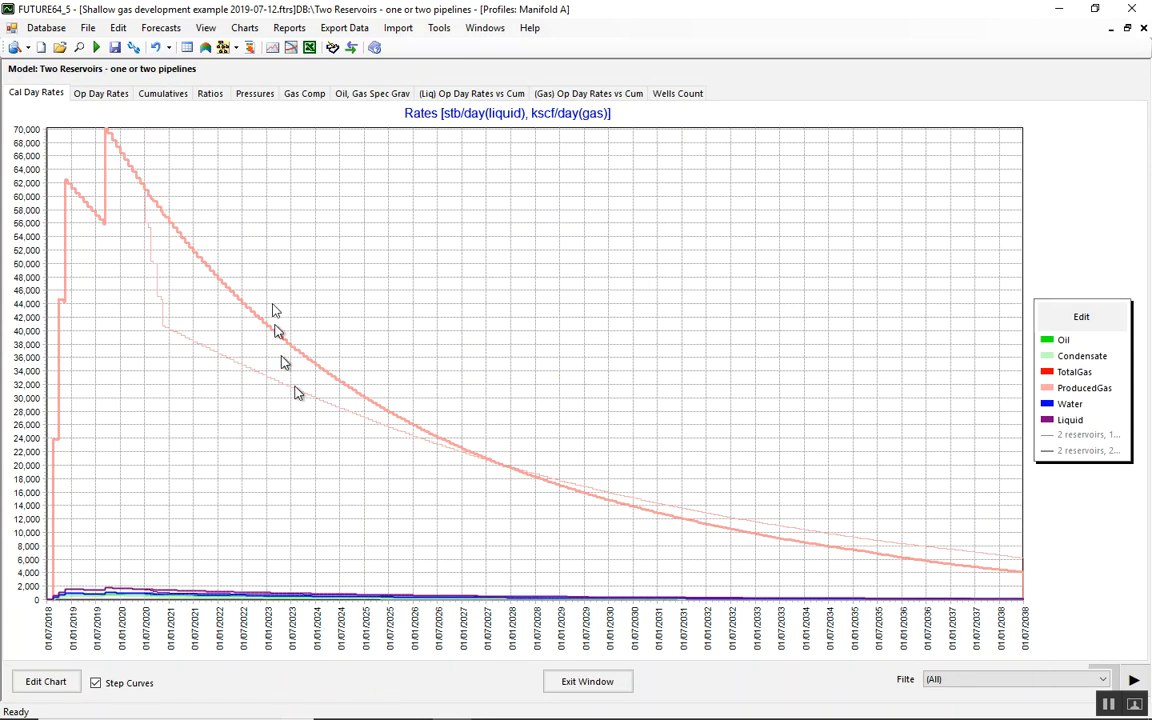
pyautogui.click(254, 93)
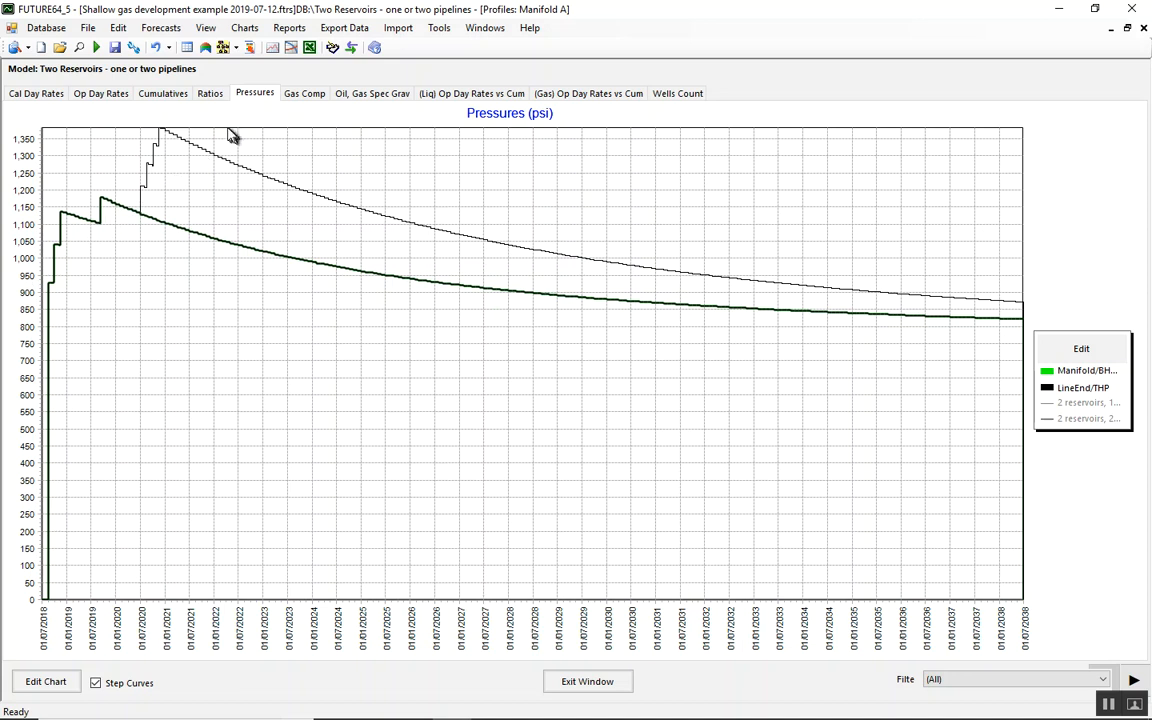
pyautogui.click(587, 681)
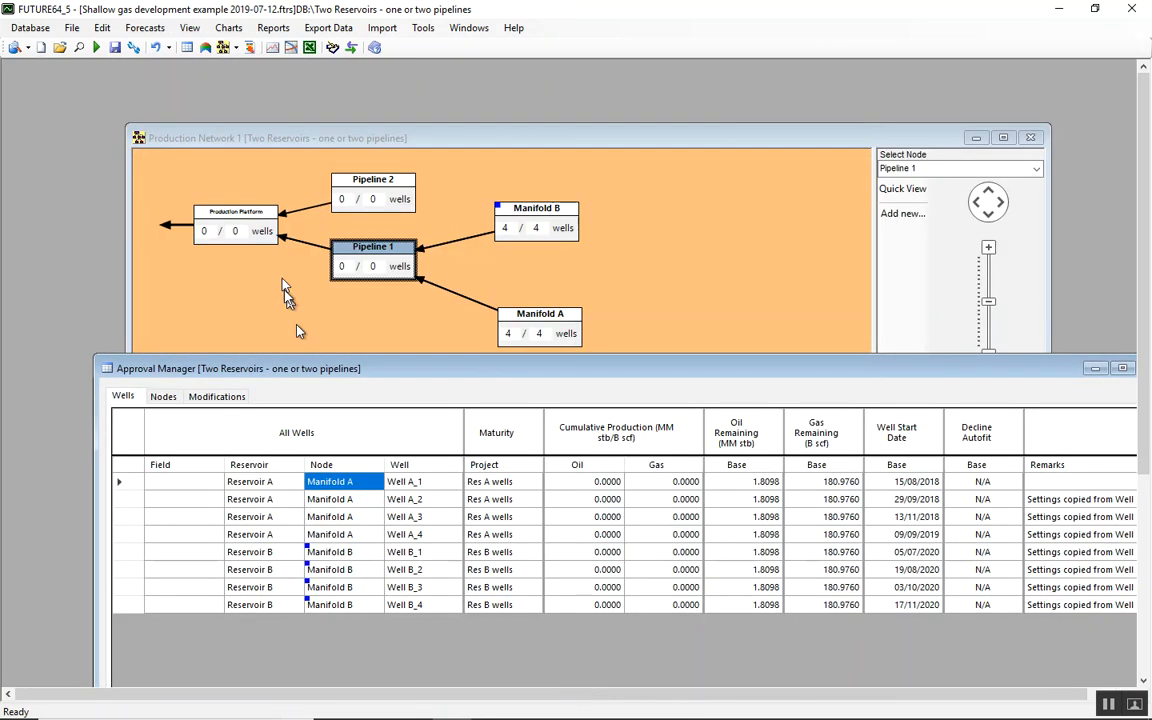
# Compare the forecast rates and pressures of both cases for Reservoir A, and close the chart
pyautogui.click(276, 484)
pyautogui.rightClick(276, 484)
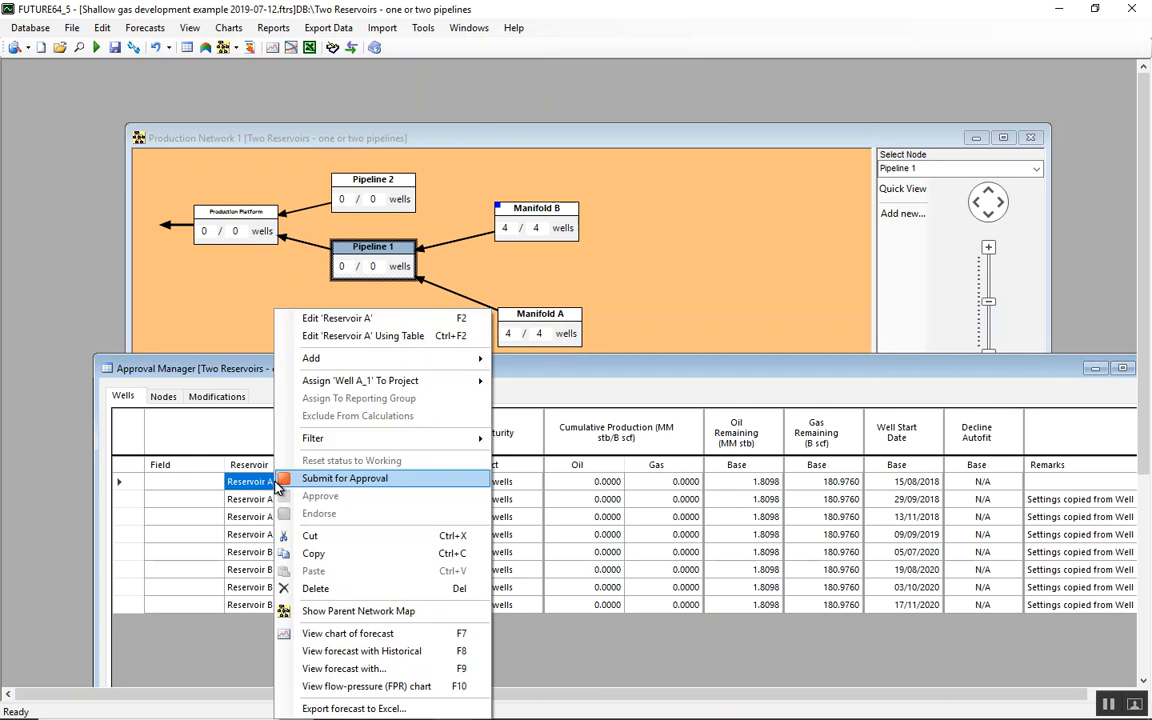
pyautogui.click(419, 630)
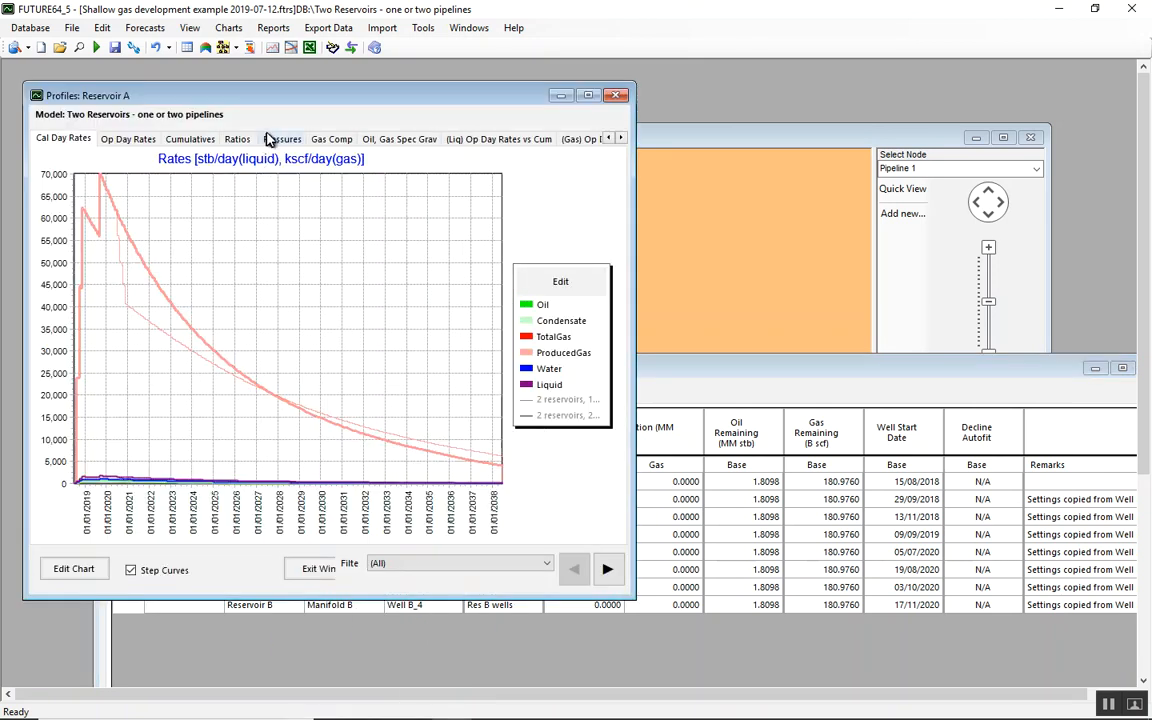
pyautogui.click(271, 141)
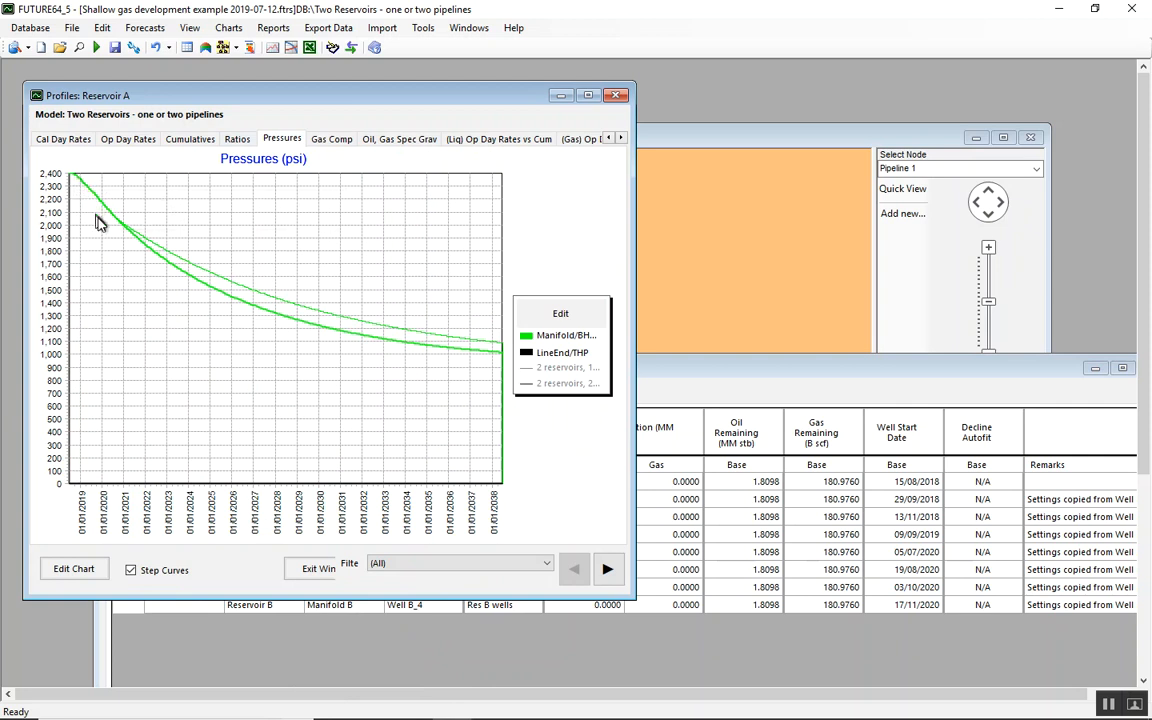
pyautogui.moveTo(125, 232)
pyautogui.click(320, 569)
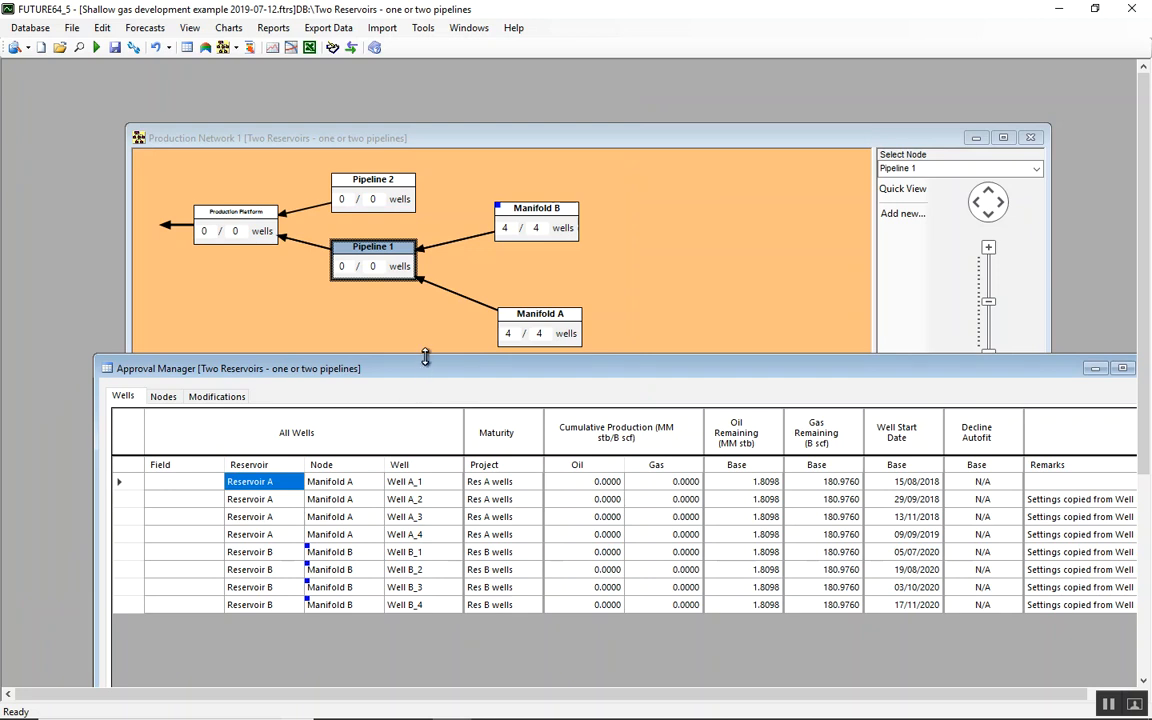
# Review Well A_1's basic data, constraints and the conversion of gas inflow parameters to pseudo-pressure, cancelling the conversion
pyautogui.doubleClick(440, 482)
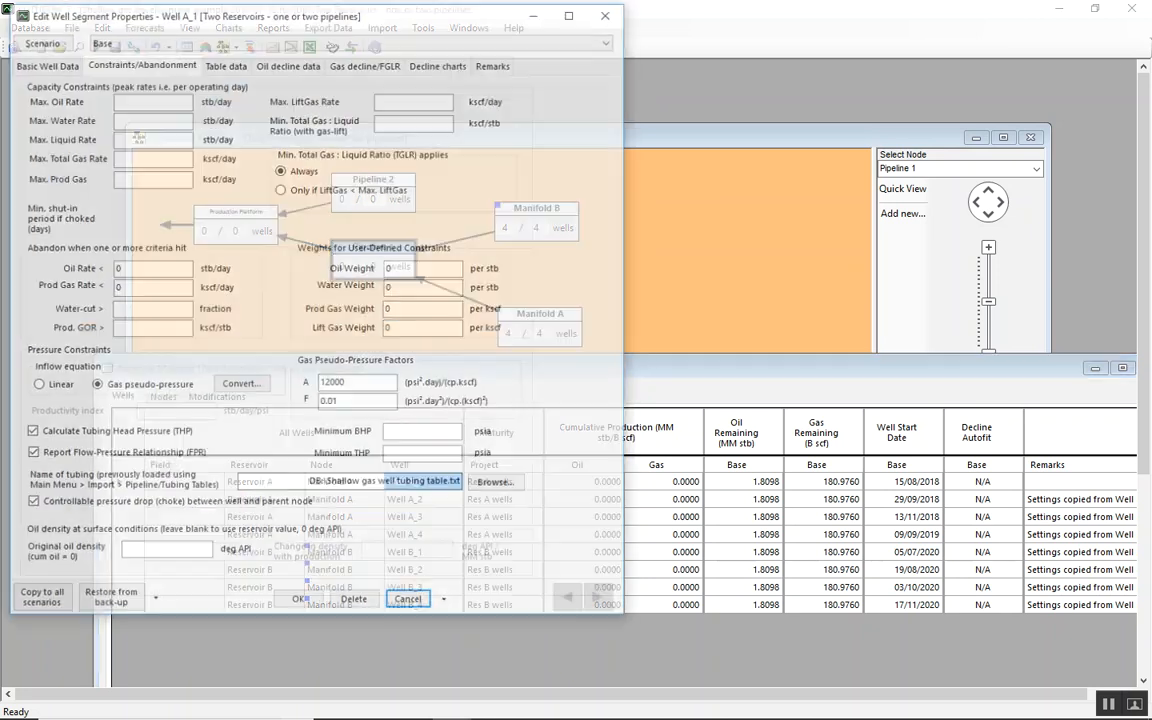
pyautogui.click(44, 62)
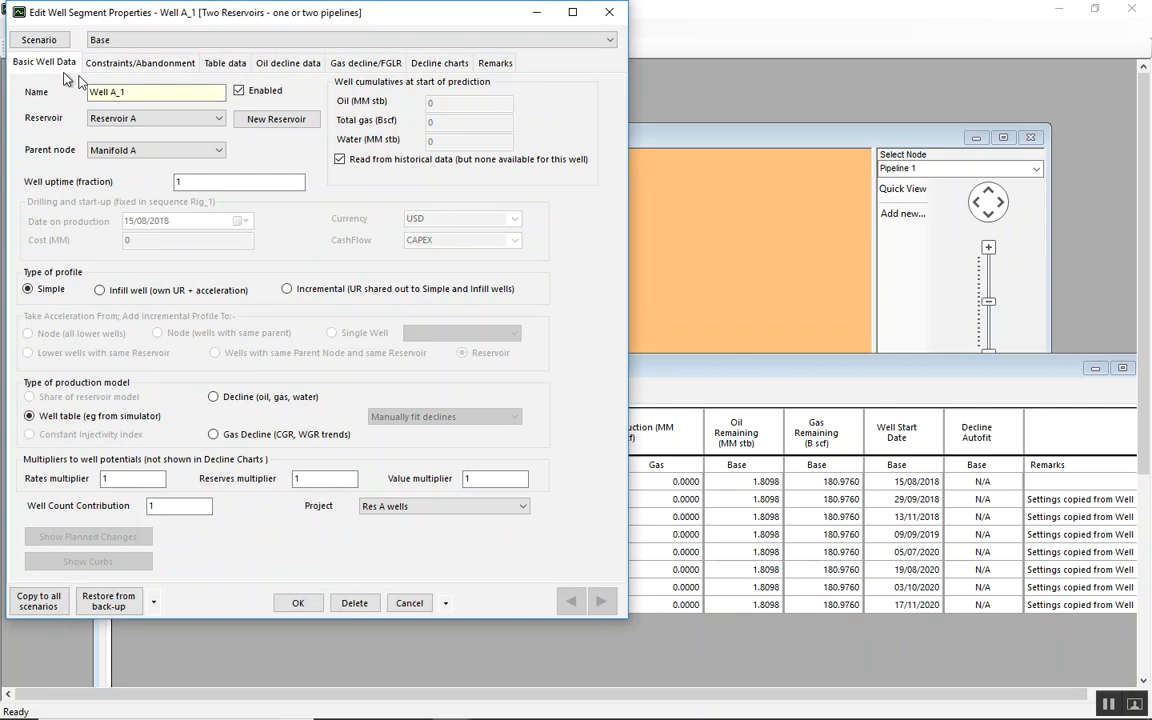
pyautogui.click(140, 63)
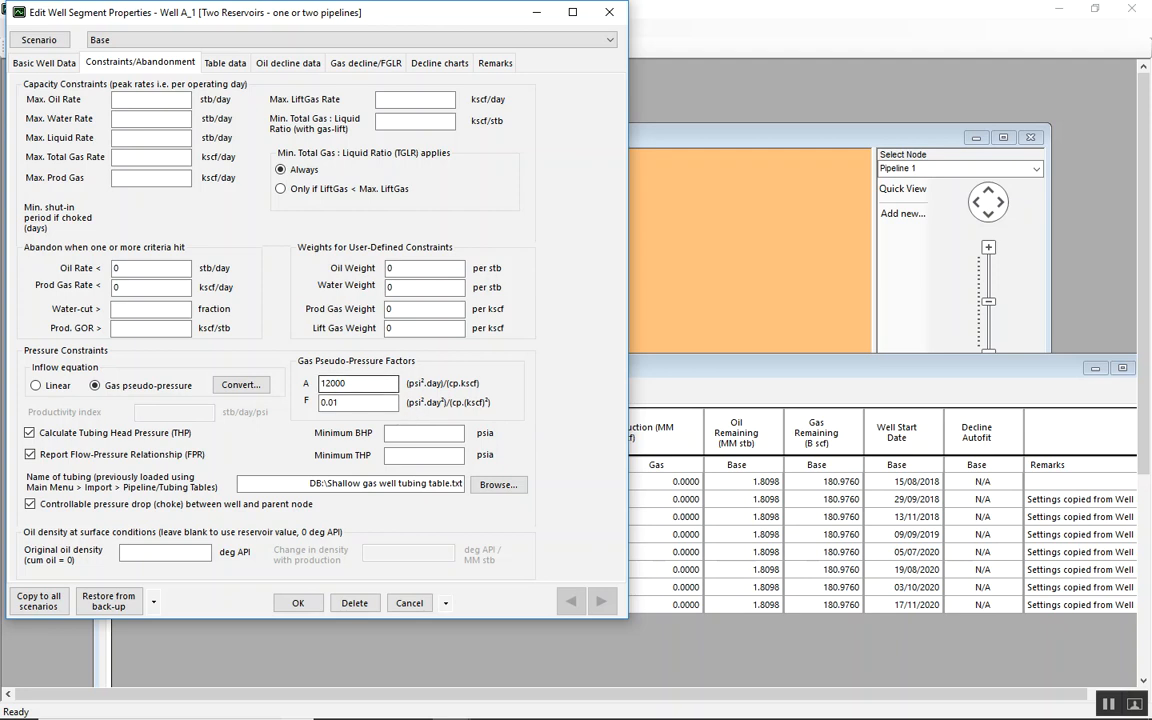
pyautogui.click(240, 388)
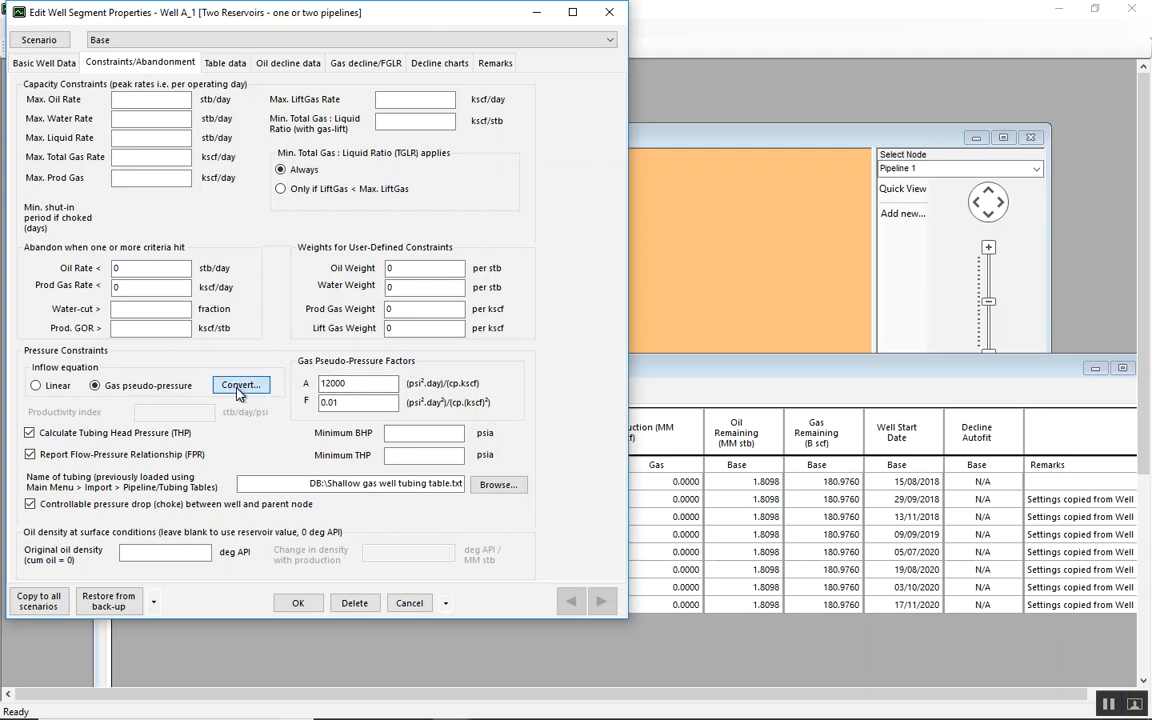
pyautogui.moveTo(354, 63); pyautogui.dragTo(456, 47)
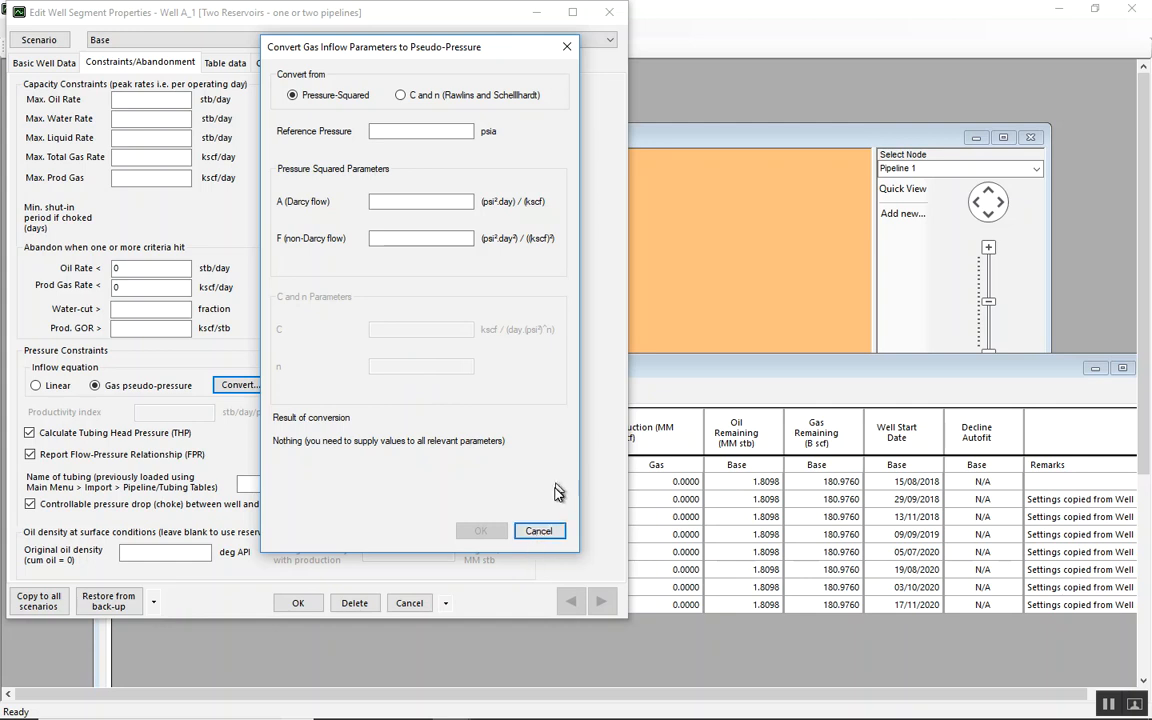
pyautogui.click(546, 534)
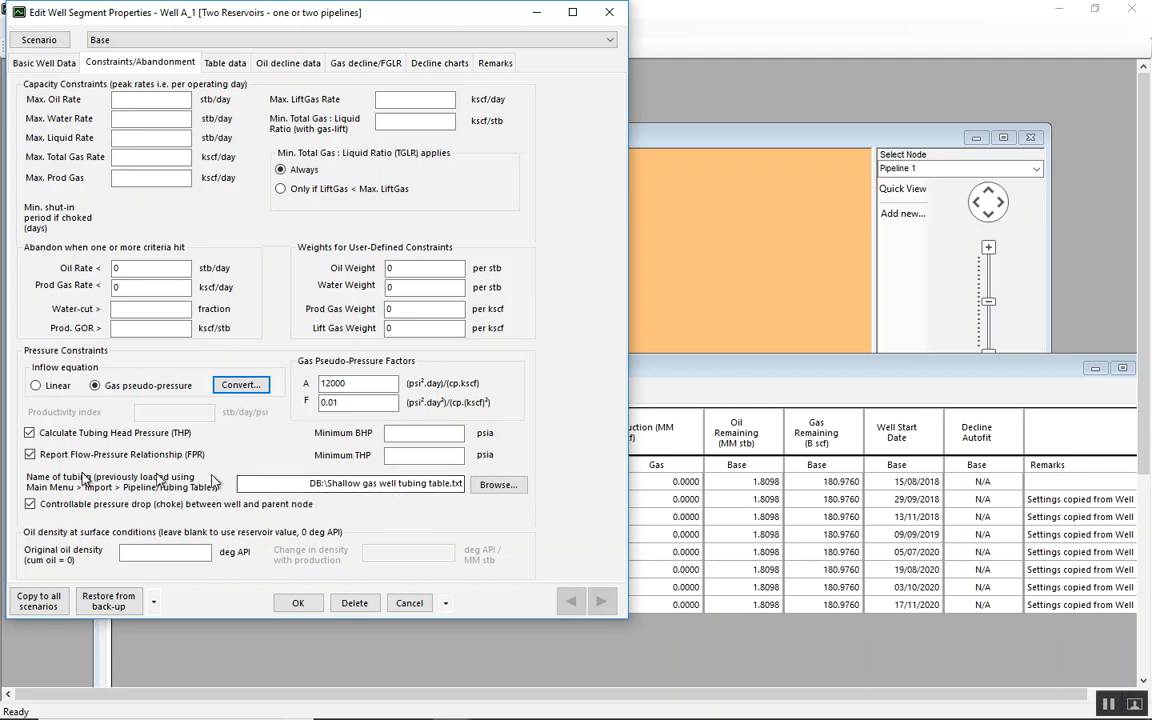
# Assign "Shallow gas well tubing table.txt" as Well A_1's tubing table and accept the well properties
pyautogui.click(514, 488)
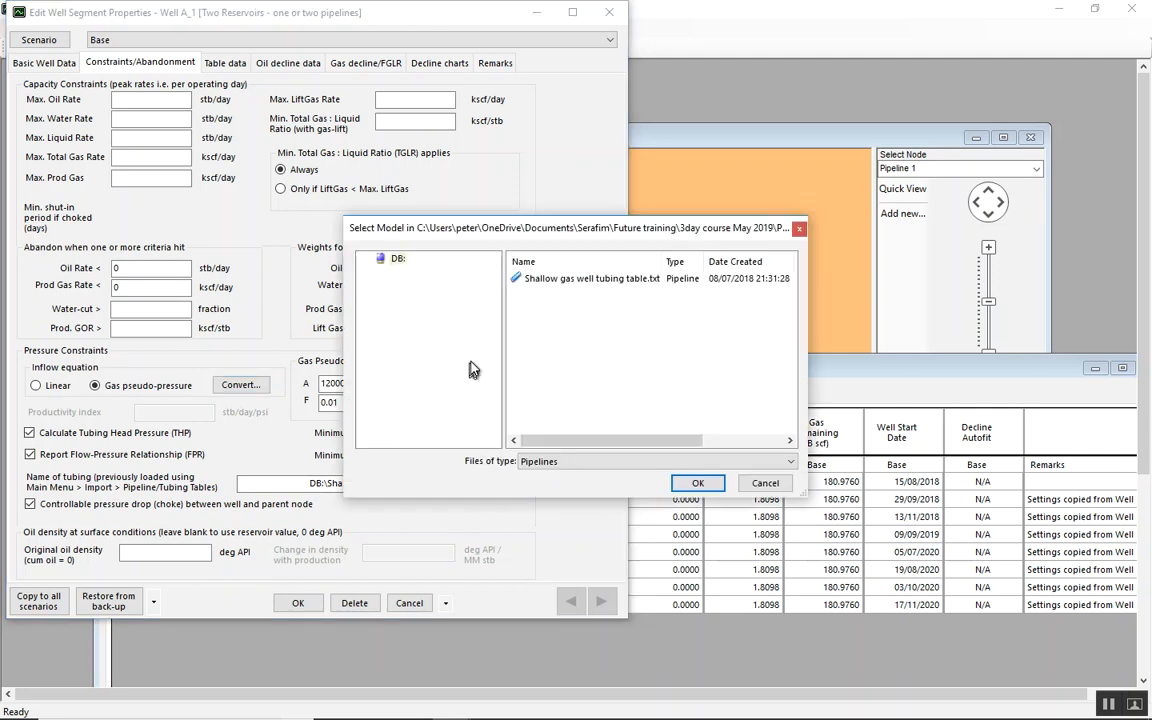
pyautogui.click(594, 284)
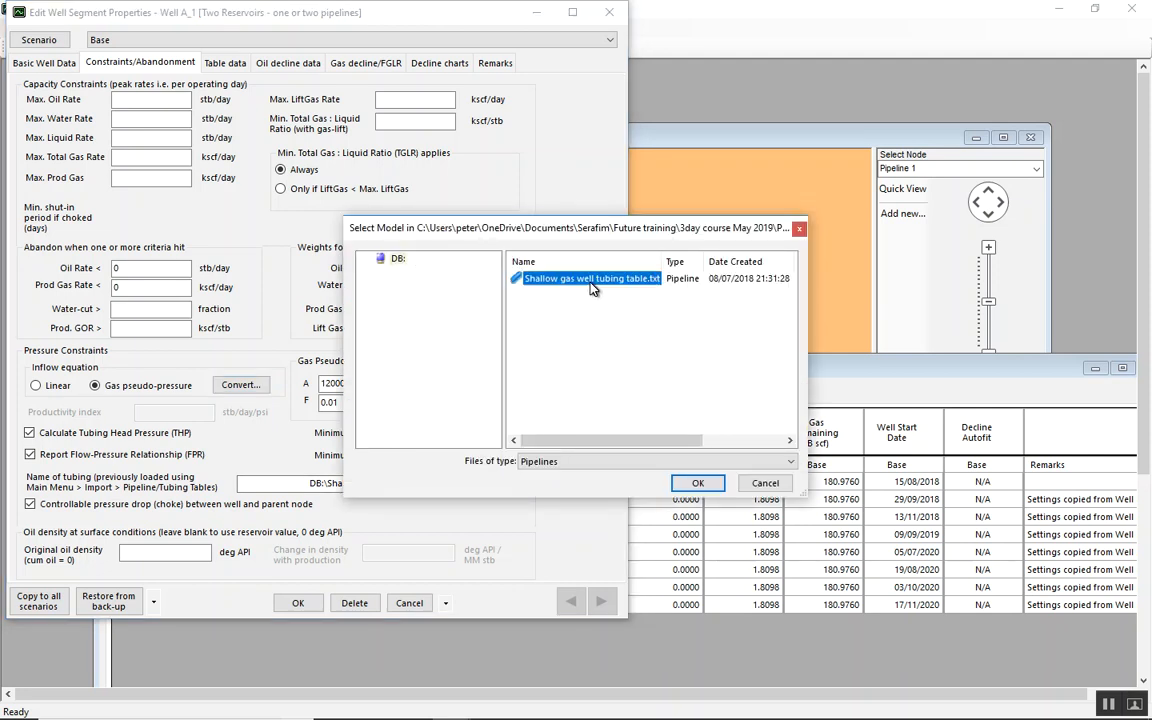
pyautogui.click(700, 483)
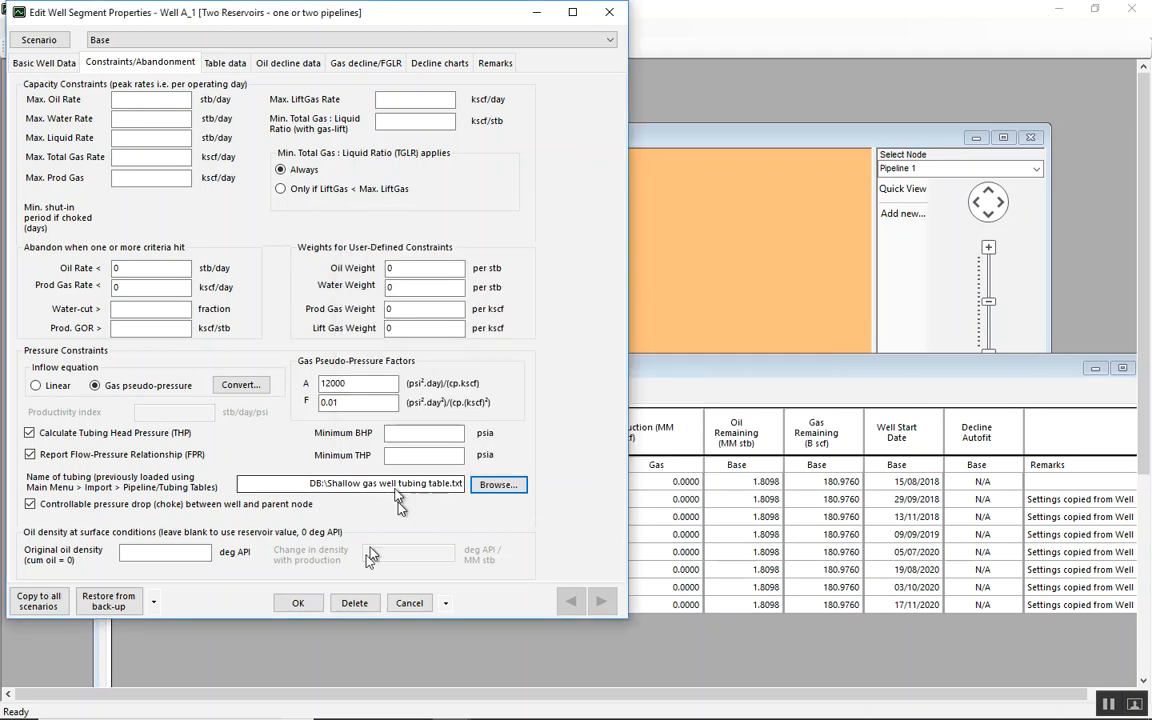
pyautogui.click(301, 604)
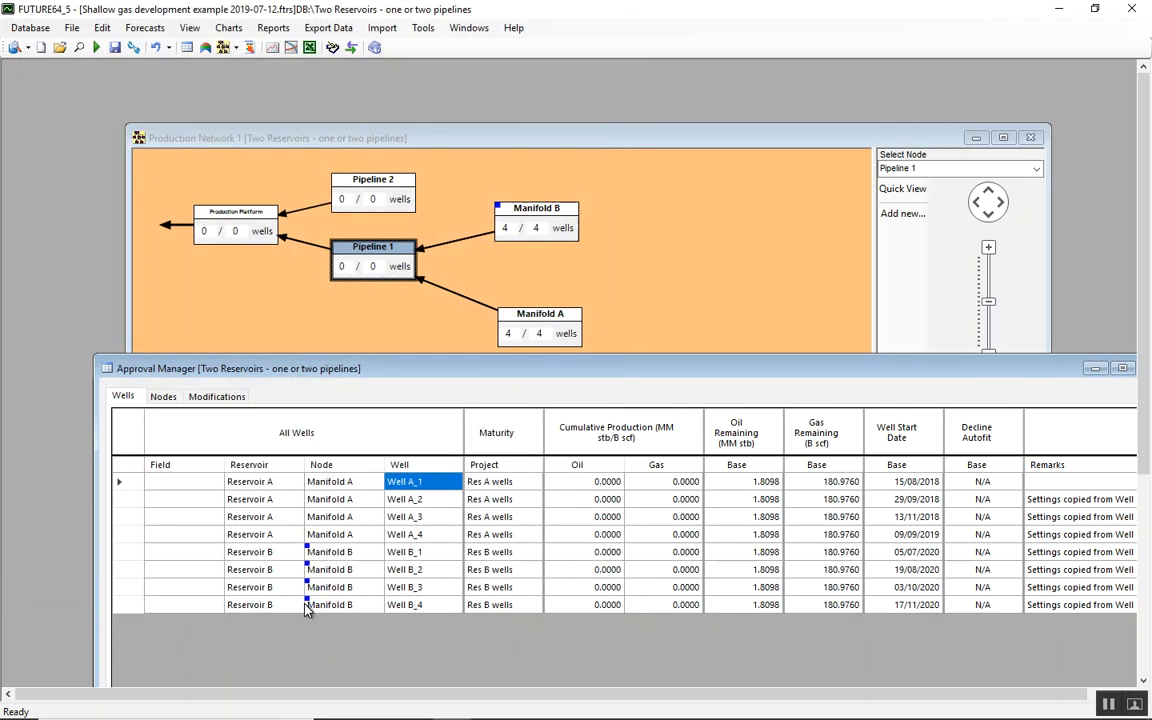
# Examine Well A_1's forecast rates and its bottom-hole and tubing-head pressures, and close the chart
pyautogui.rightClick(447, 485)
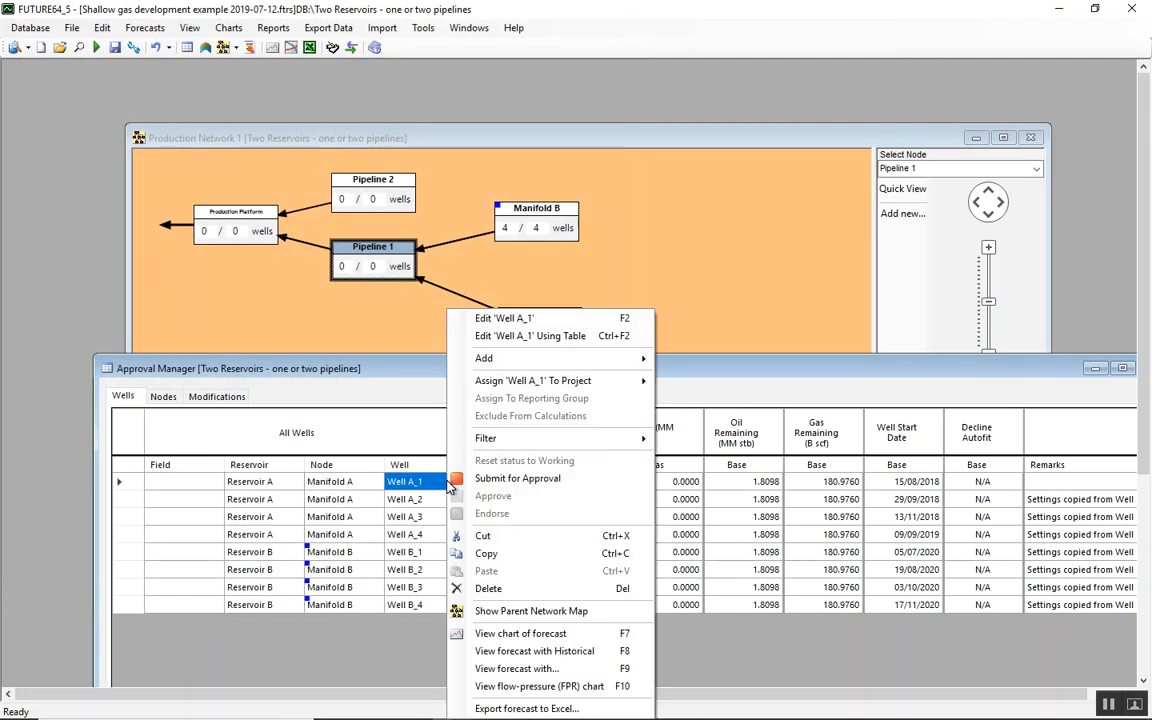
pyautogui.click(539, 636)
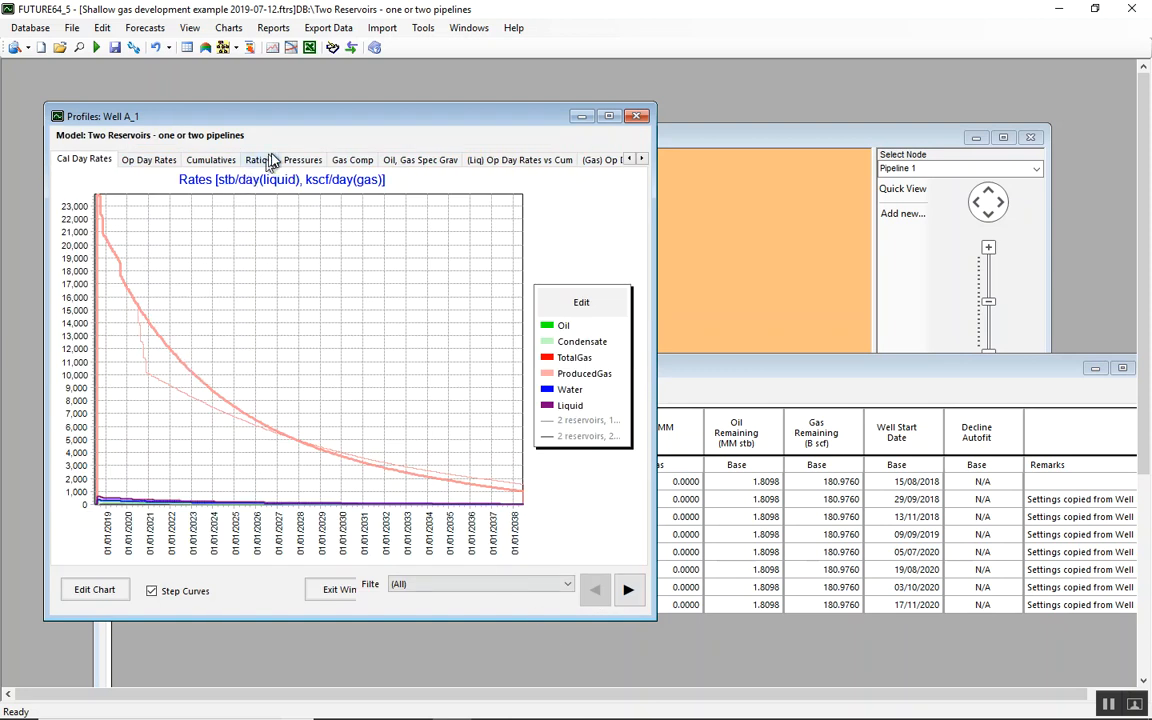
pyautogui.click(302, 161)
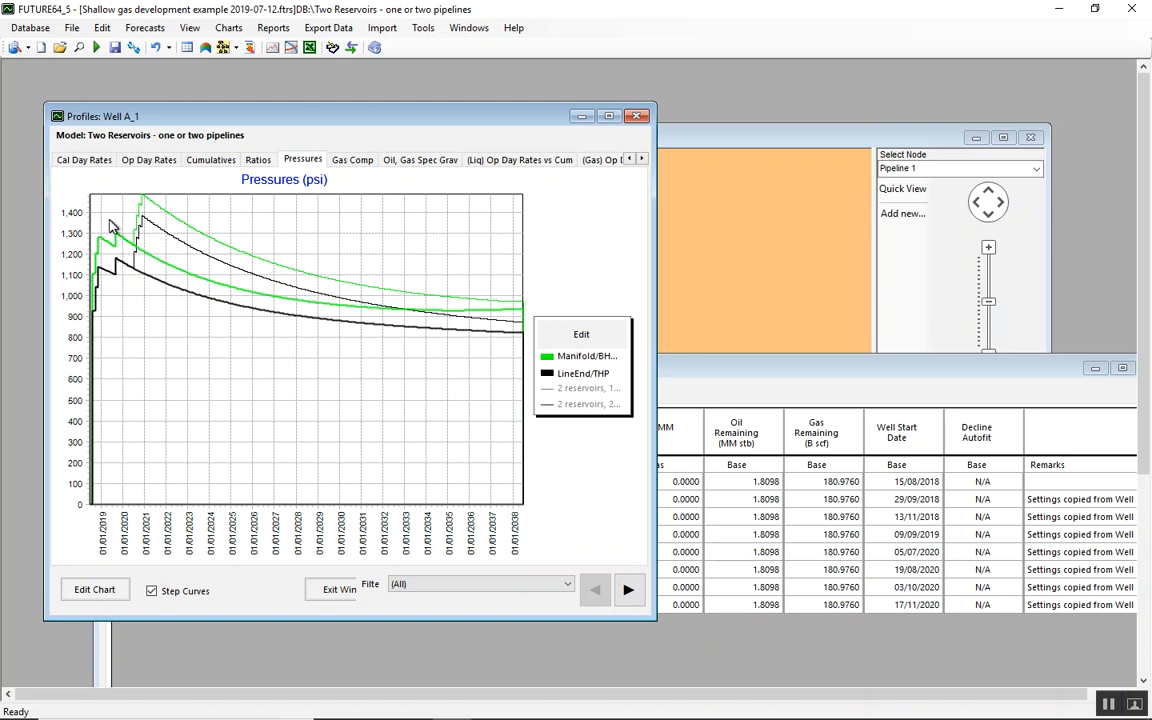
pyautogui.moveTo(117, 240)
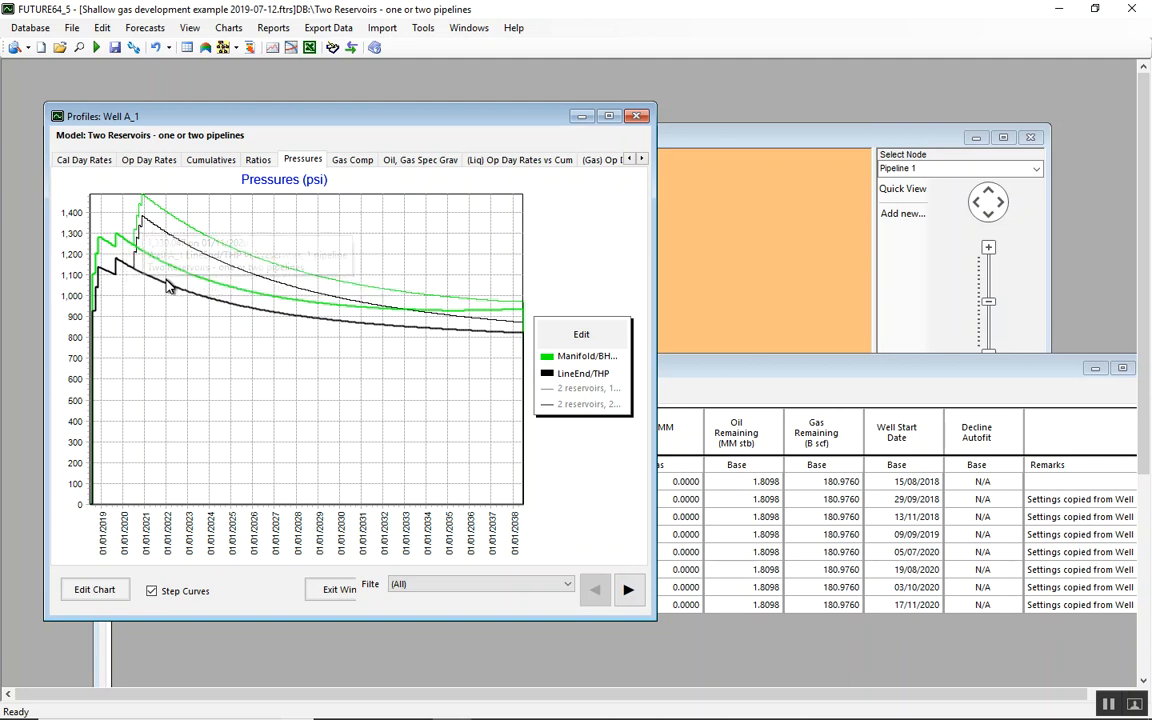
pyautogui.click(326, 589)
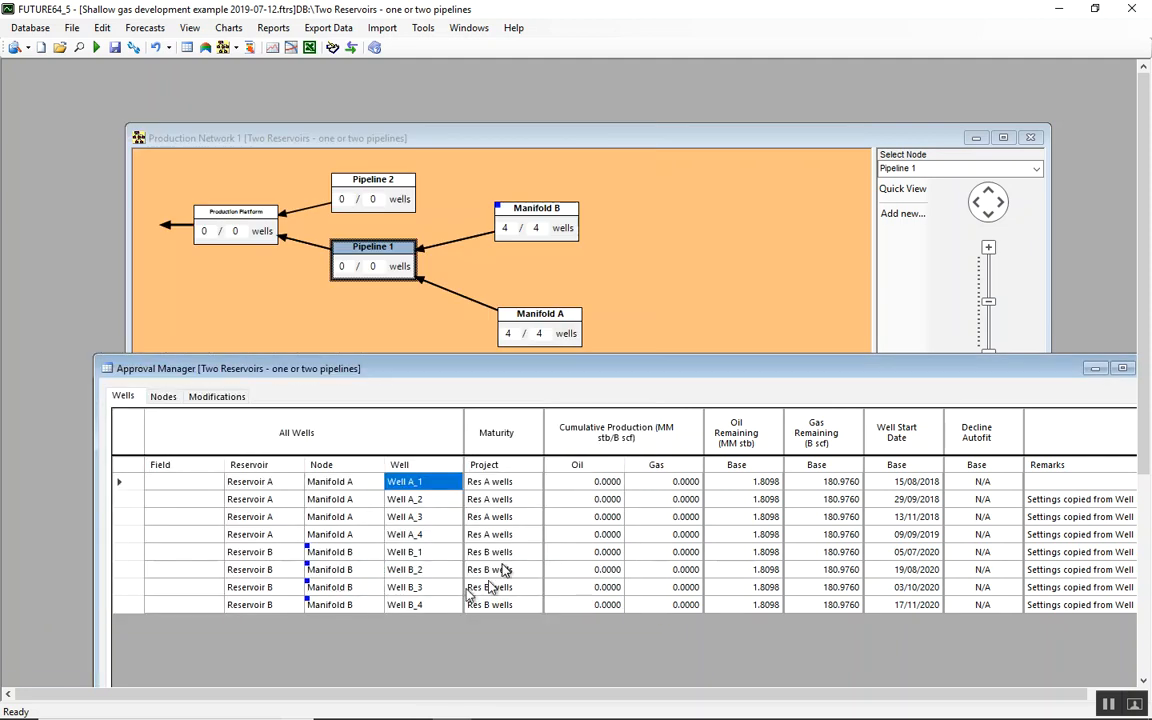
# Show Well A_1's oil flow-pressure relations maximized, filtered to the "2 reservoirs, 2 pipelines" forecast
pyautogui.rightClick(433, 487)
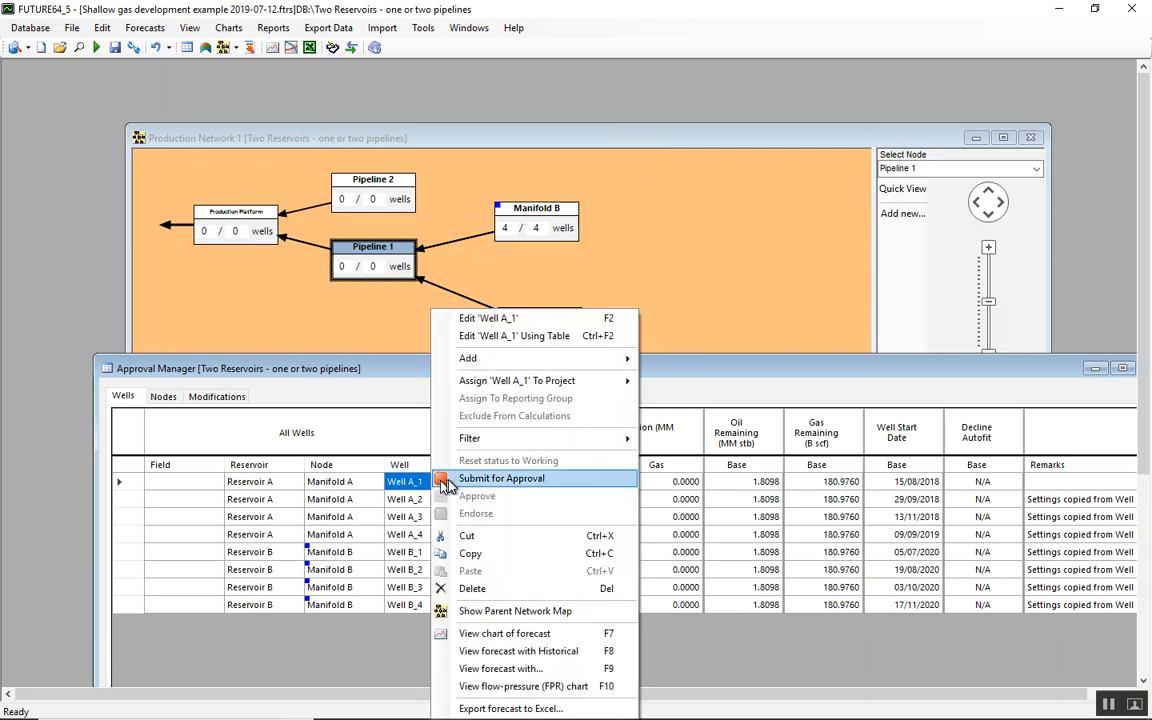
pyautogui.click(518, 687)
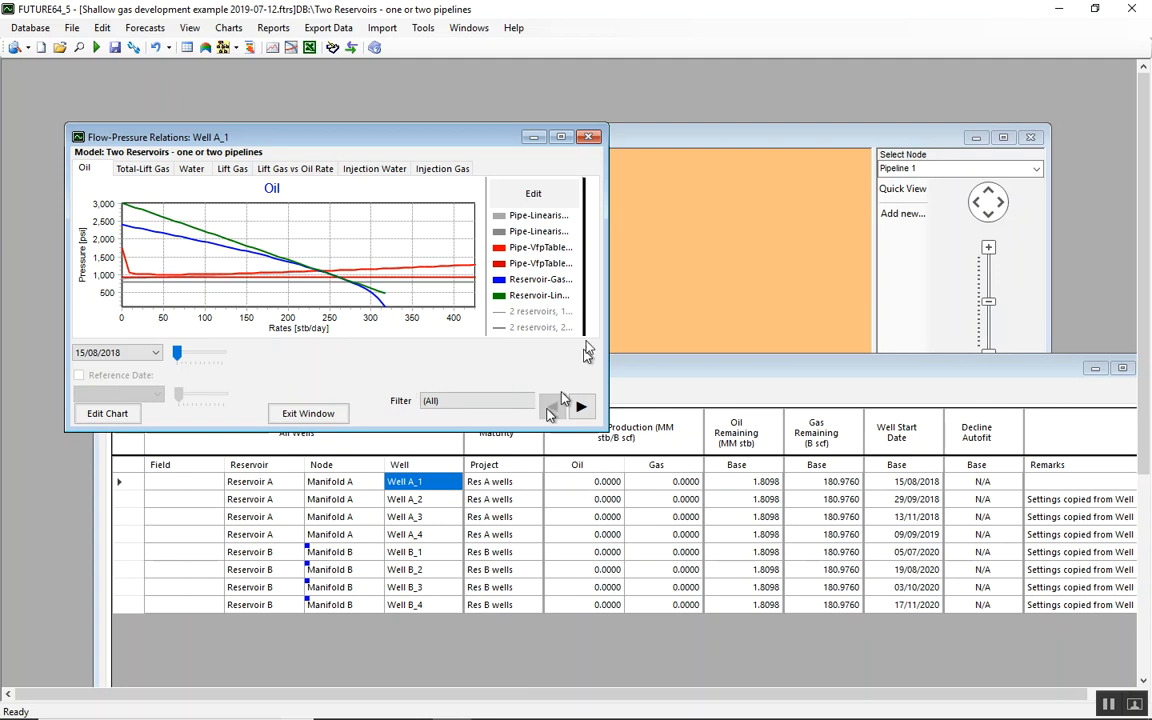
pyautogui.click(561, 137)
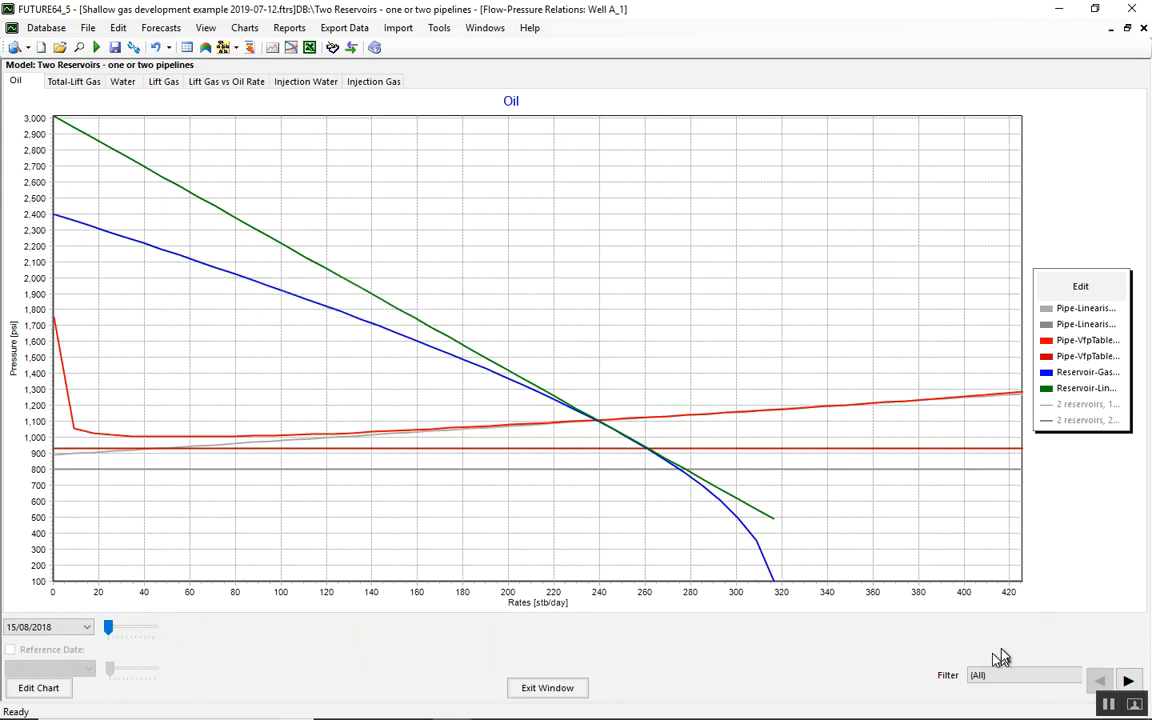
pyautogui.click(1125, 681)
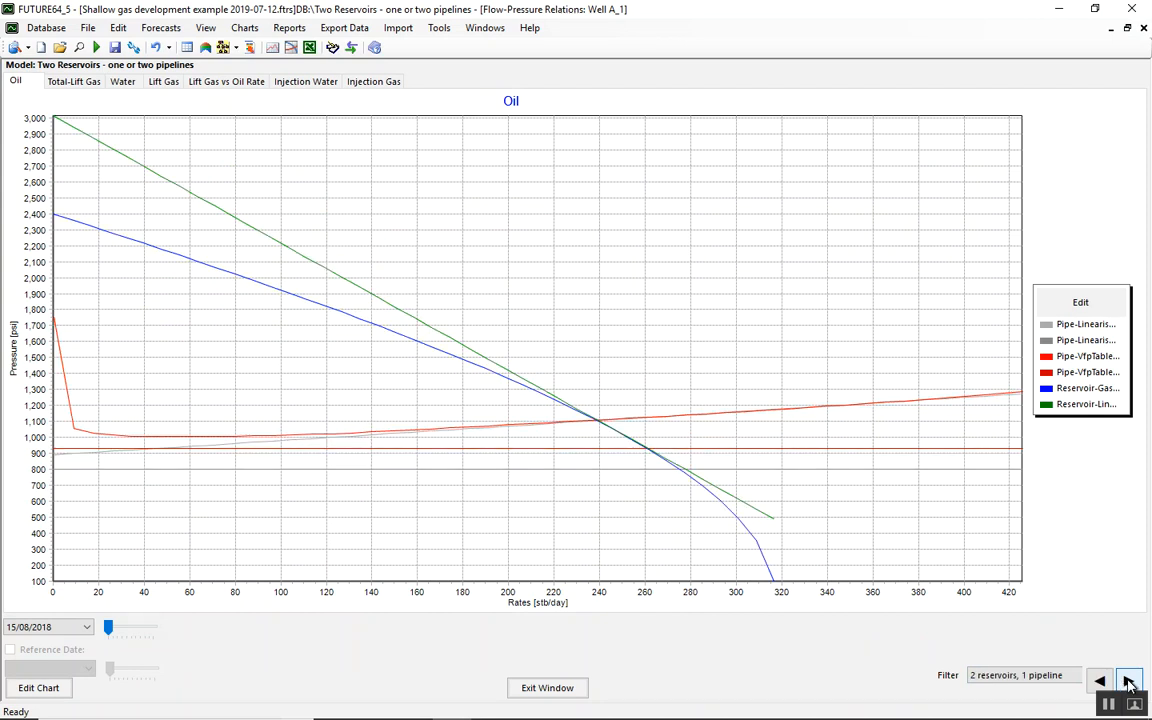
pyautogui.moveTo(112, 630); pyautogui.dragTo(93, 645)
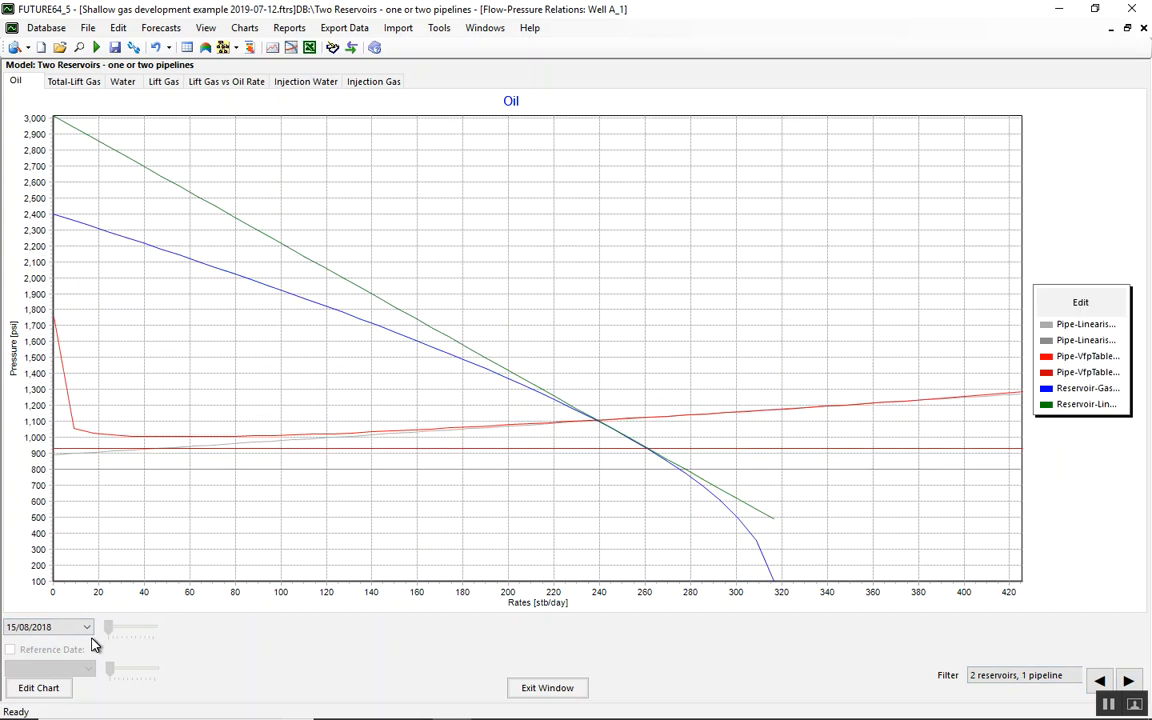
pyautogui.click(1130, 682)
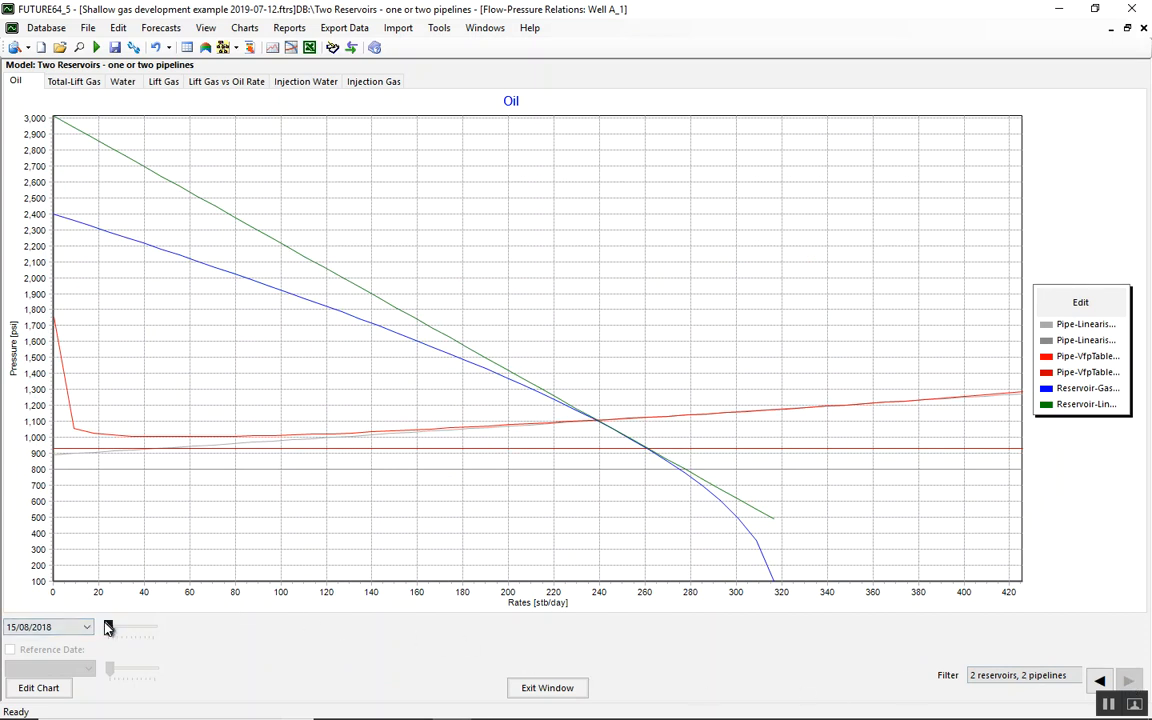
# Examine Well A_1's oil flow-pressure curves at the 01/06/2038 date, and close the chart
pyautogui.moveTo(108, 629); pyautogui.dragTo(165, 625)
pyautogui.moveTo(73, 320)
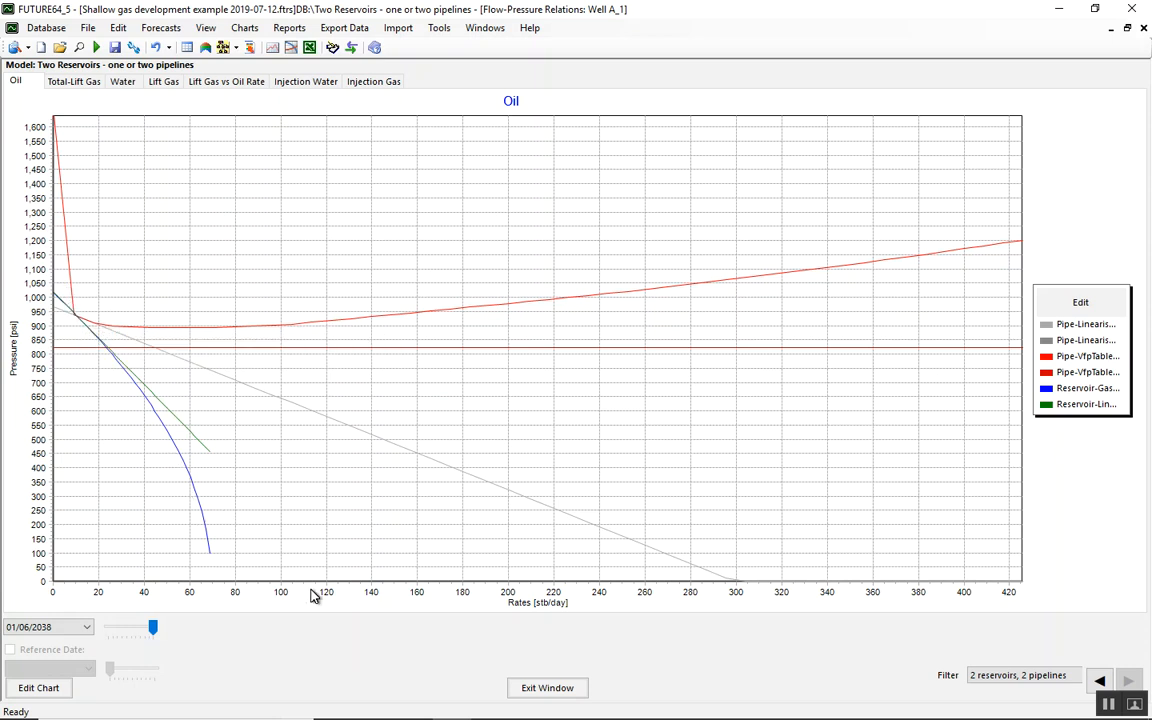
pyautogui.click(552, 690)
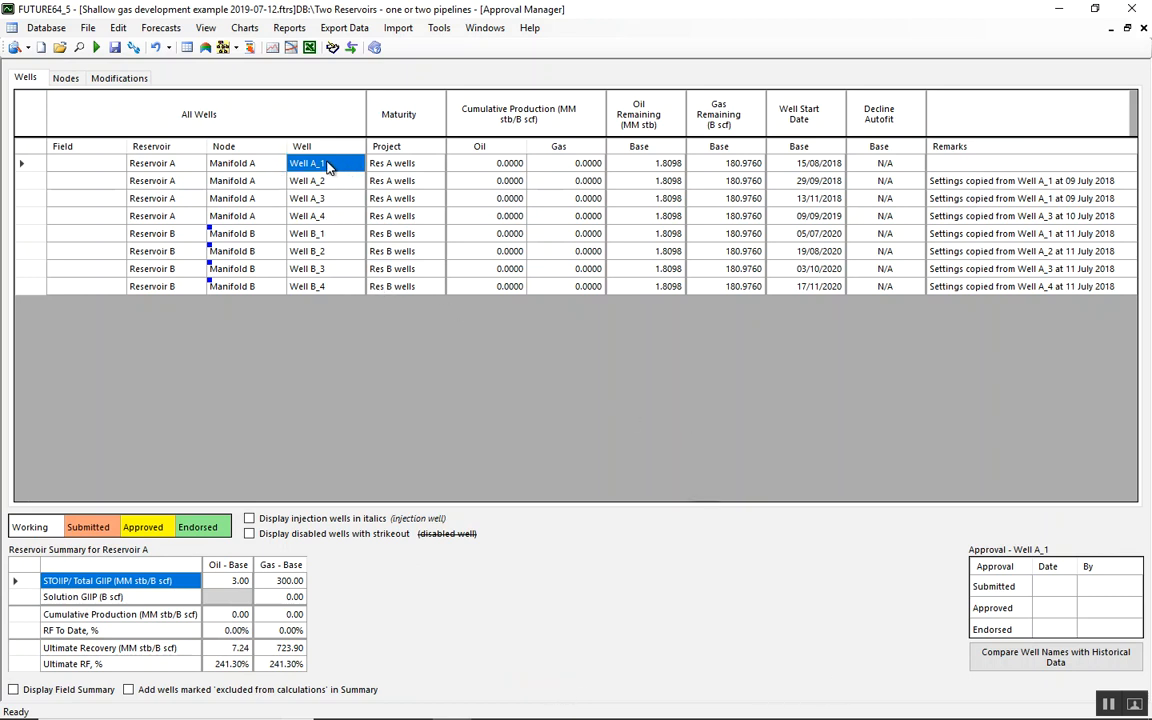
# Review Manifold A's basic data and its split, pressure and abandonment settings
pyautogui.doubleClick(255, 165)
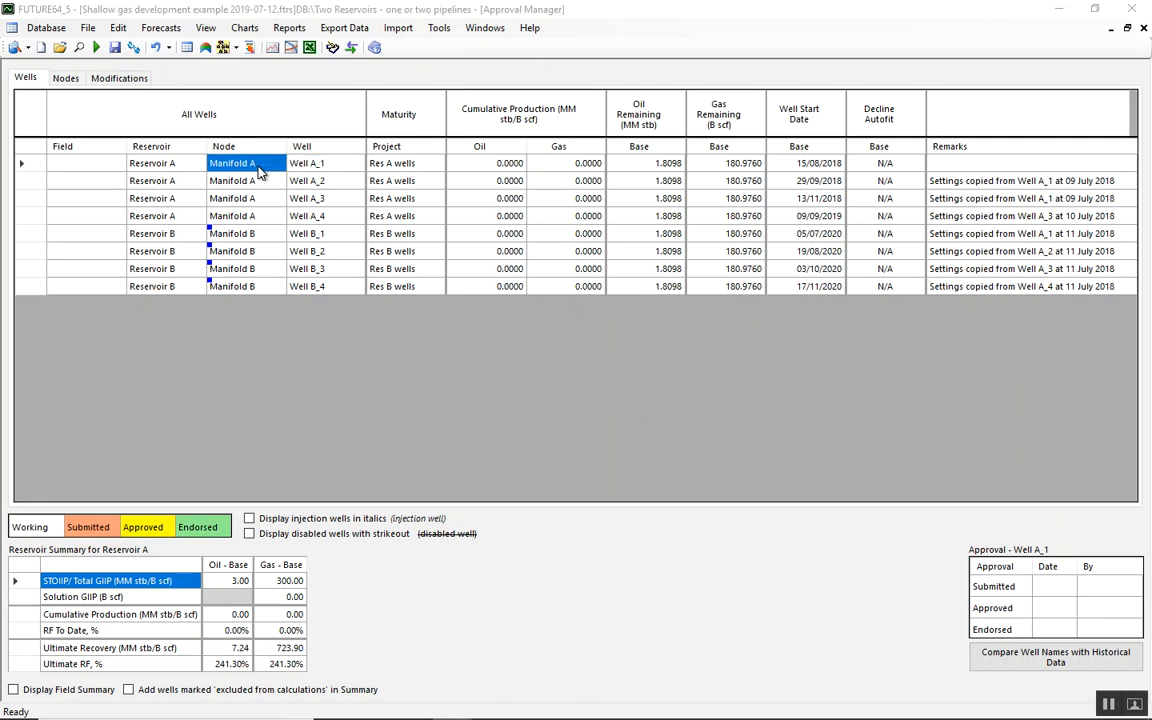
pyautogui.click(33, 60)
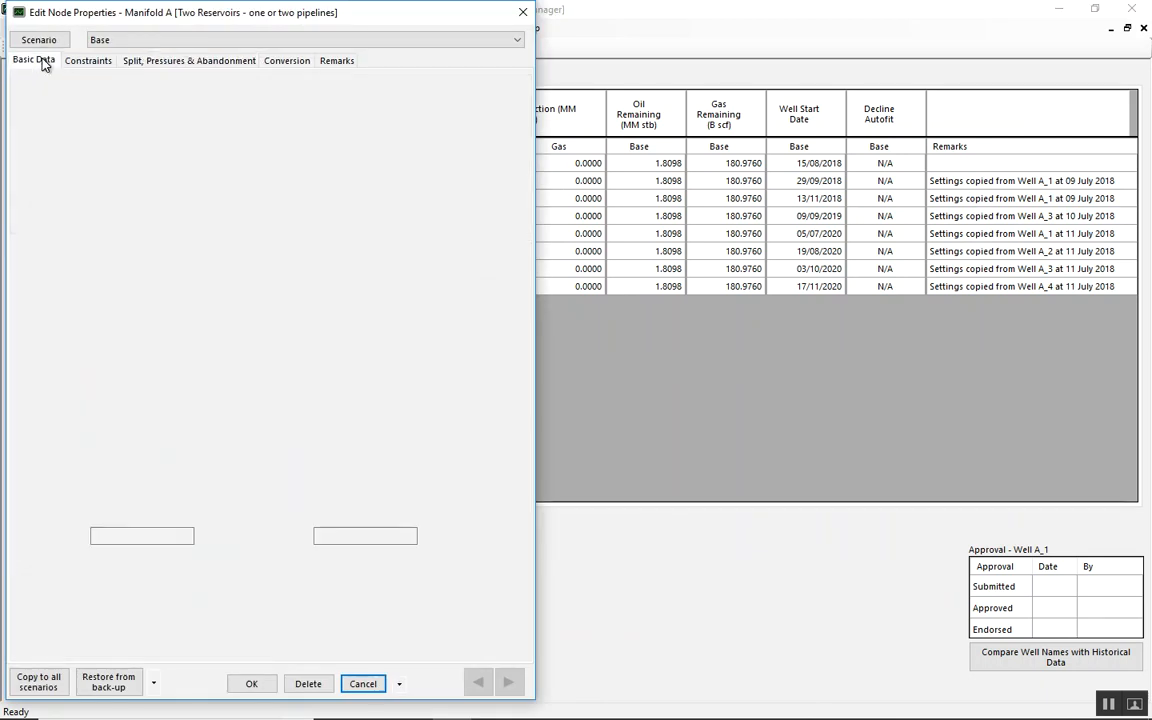
pyautogui.click(170, 62)
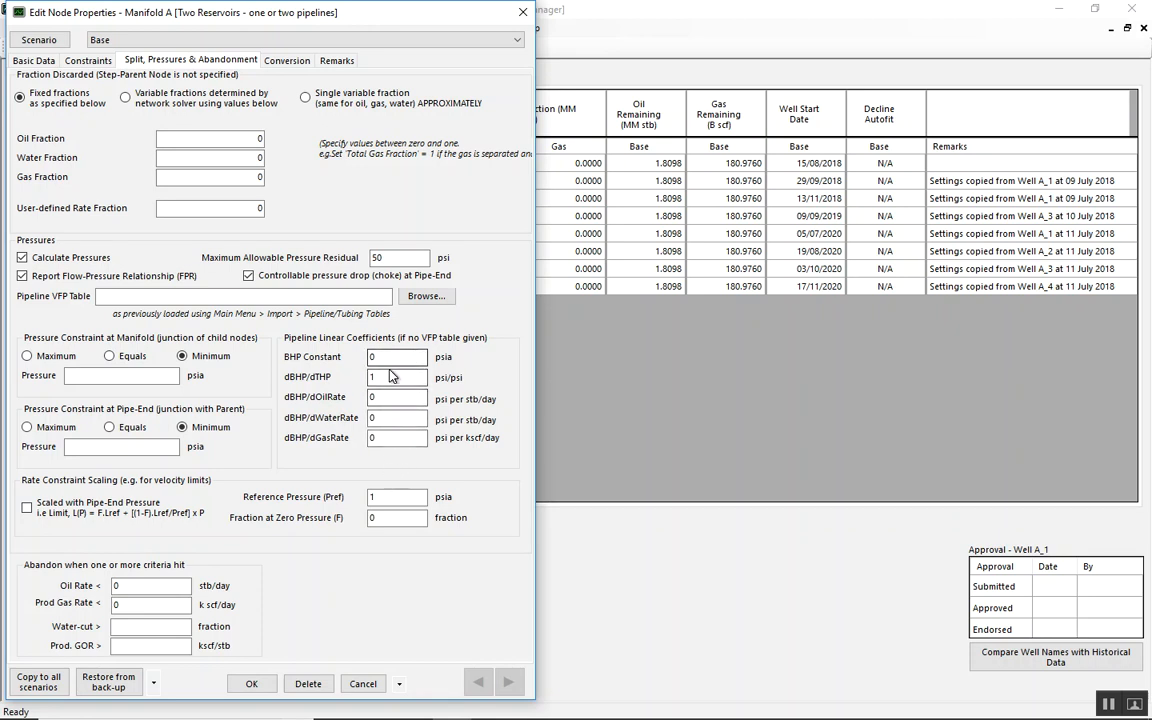
# Examine the pipeline linear coefficients of Manifold A and of Pipeline 1 in the production network, closing both nodes' properties without saving
pyautogui.click(380, 377)
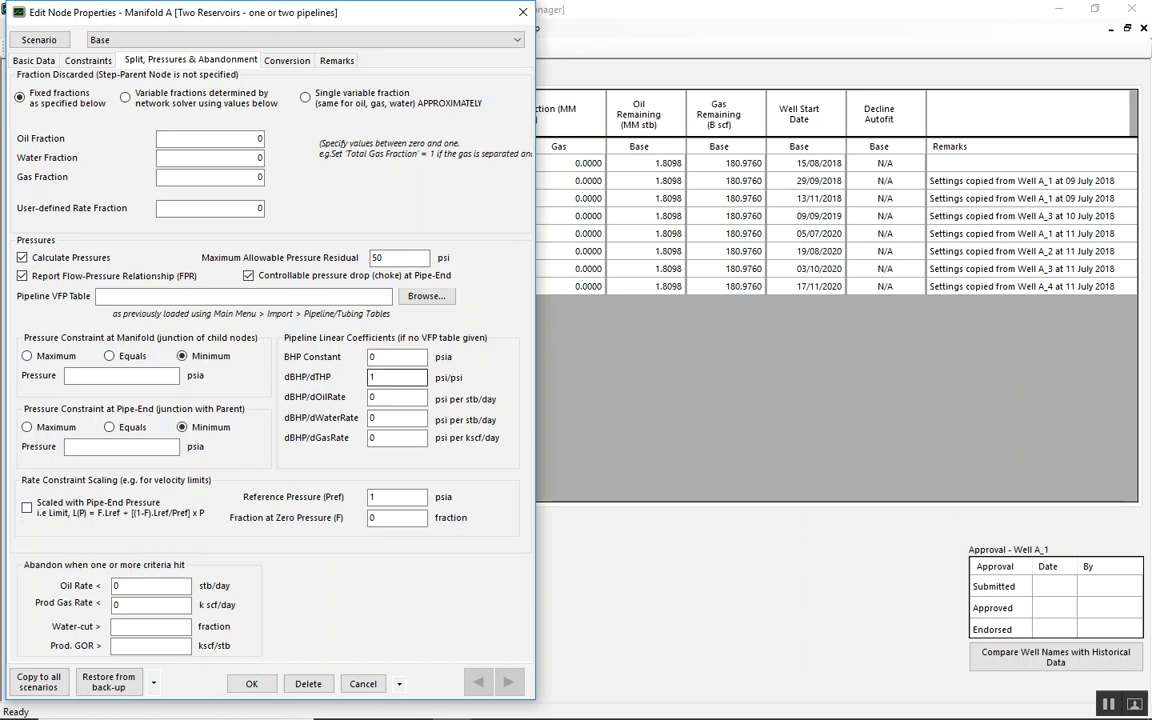
pyautogui.click(362, 684)
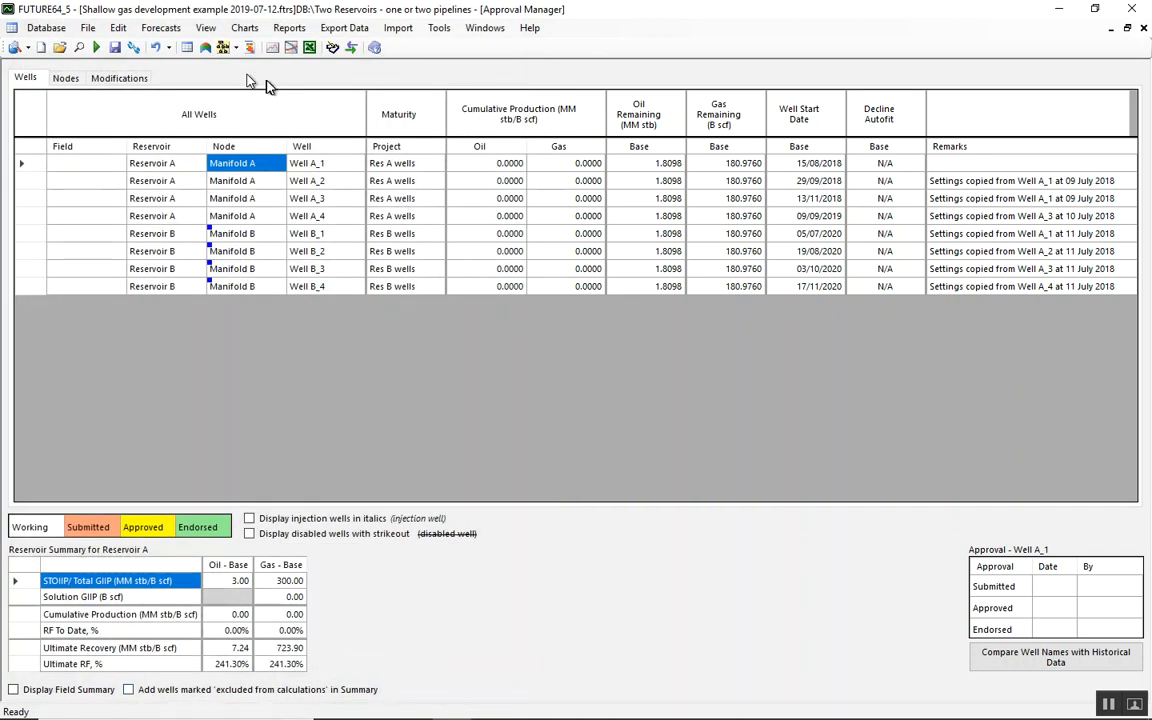
pyautogui.click(205, 47)
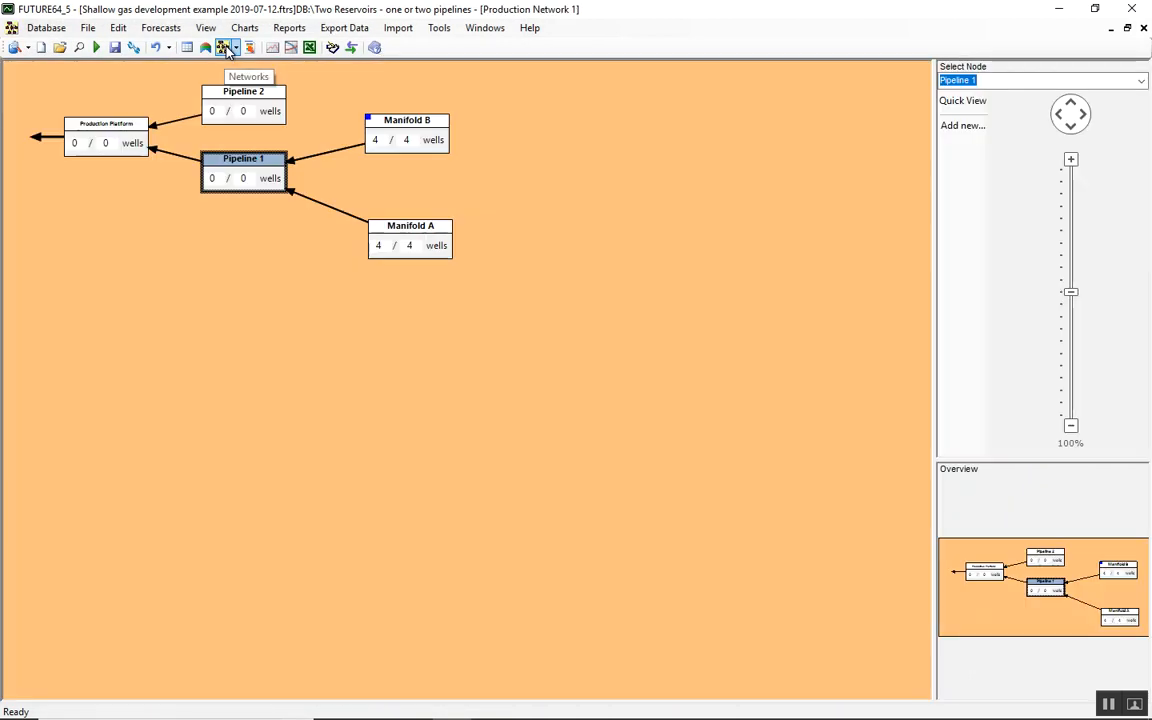
pyautogui.doubleClick(247, 162)
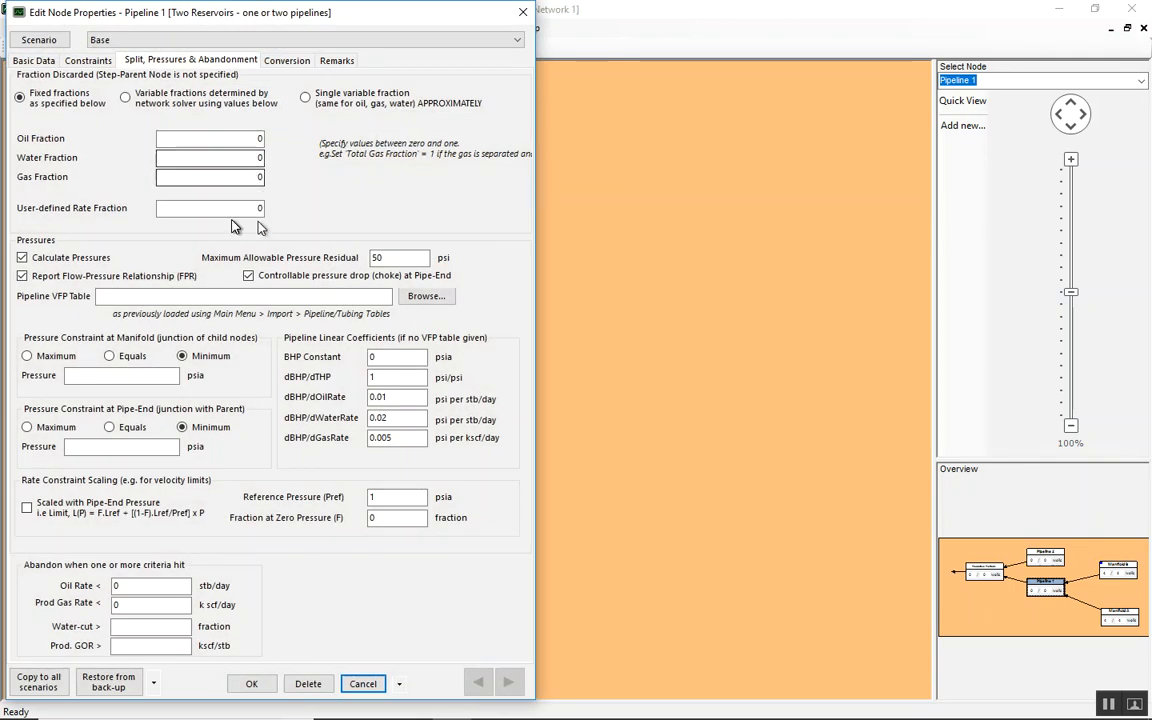
pyautogui.click(398, 376)
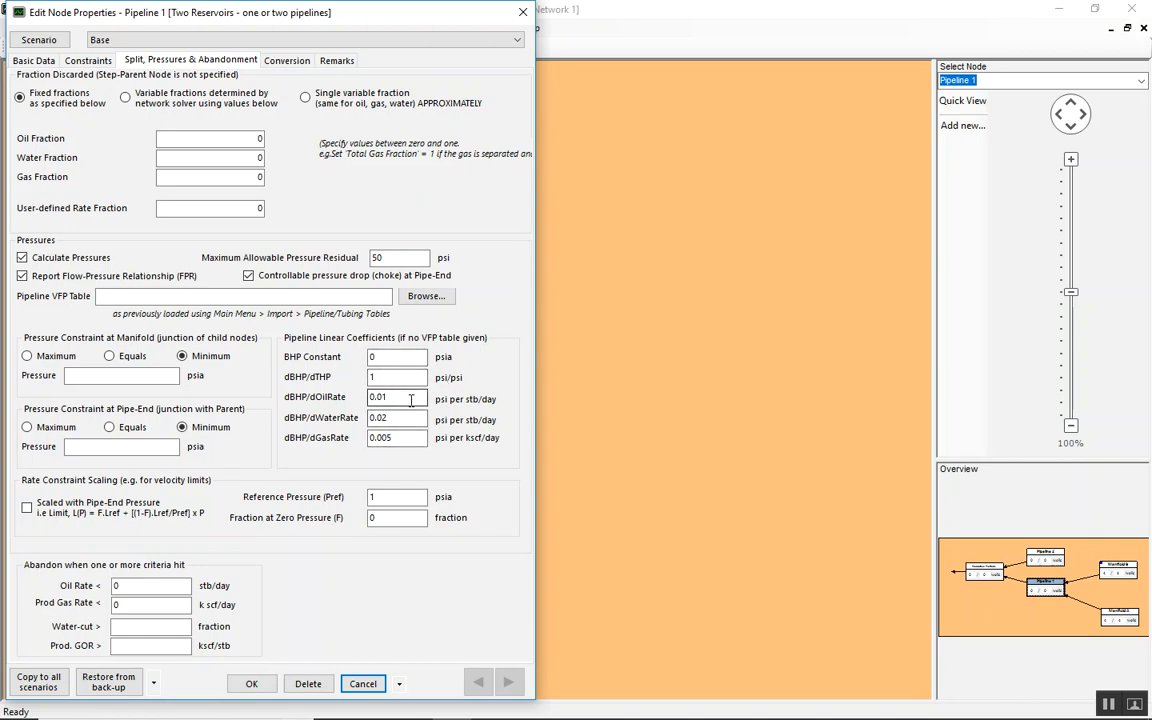
pyautogui.click(365, 684)
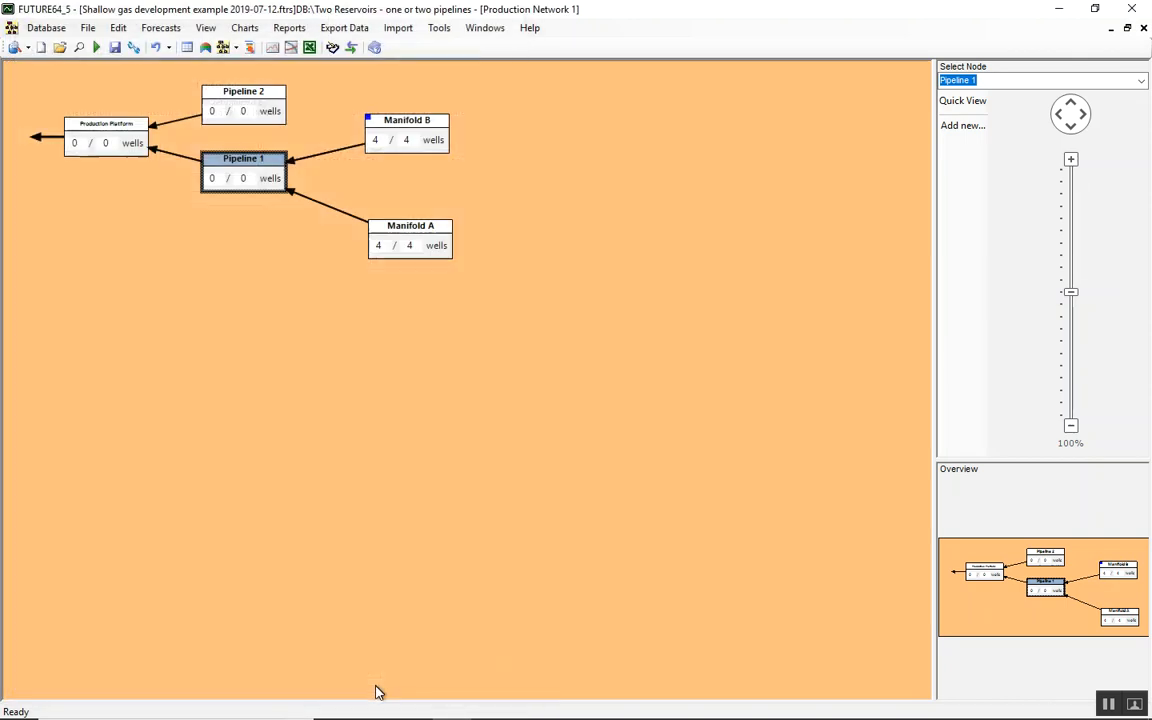
# Examine Pipeline 1's forecast rates and its manifold and line-end pressures, and close the chart
pyautogui.rightClick(237, 158)
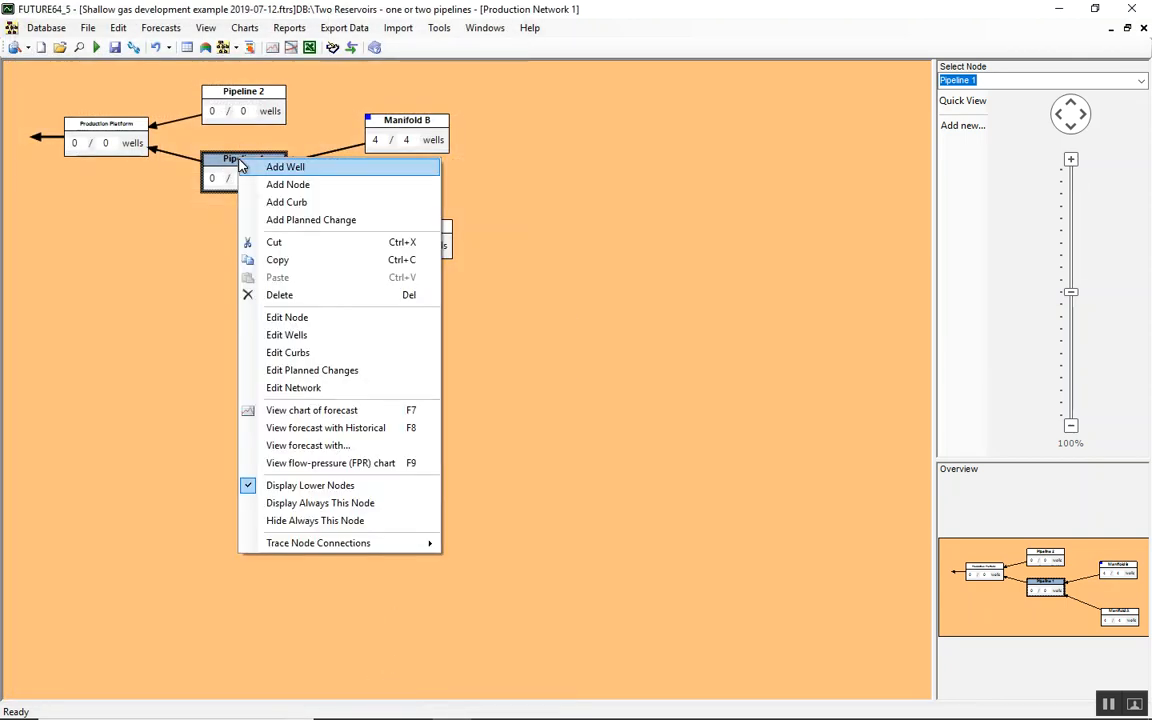
pyautogui.click(355, 416)
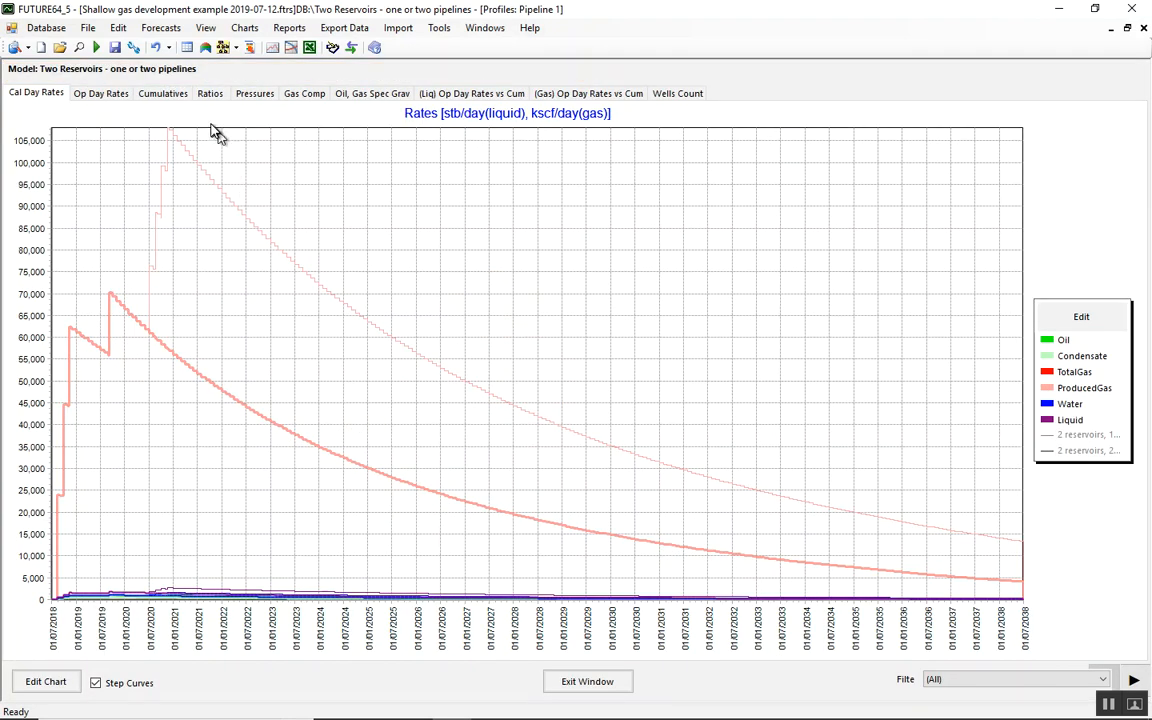
pyautogui.click(250, 94)
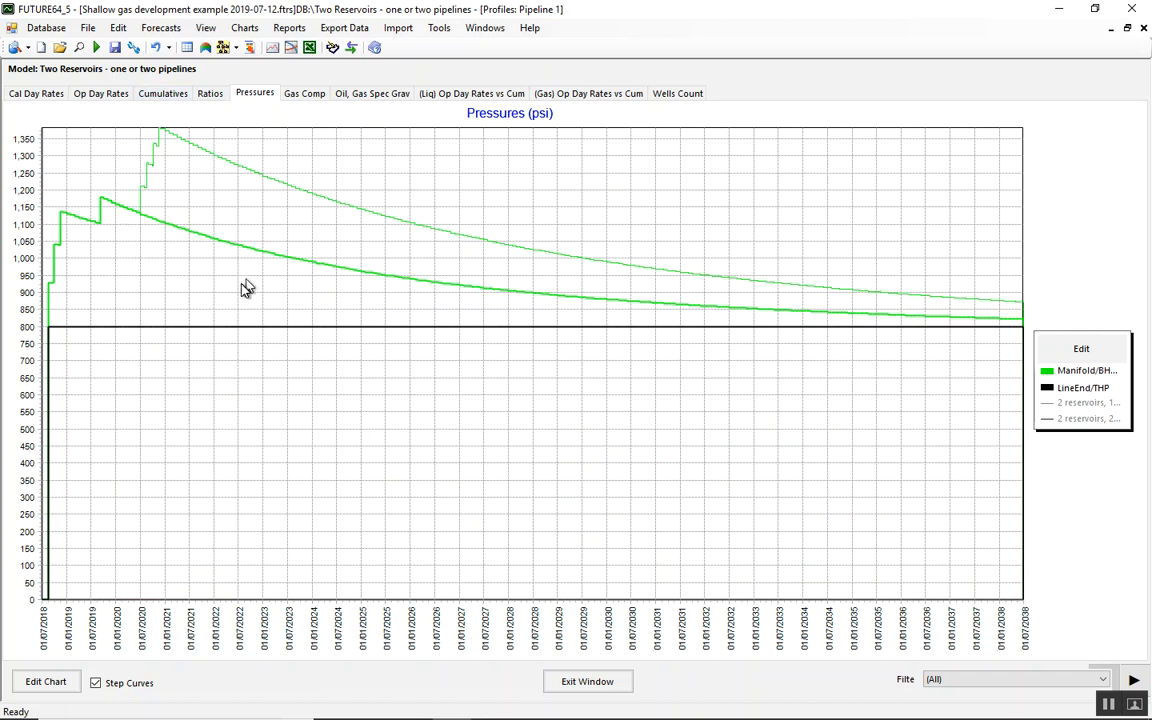
pyautogui.click(588, 682)
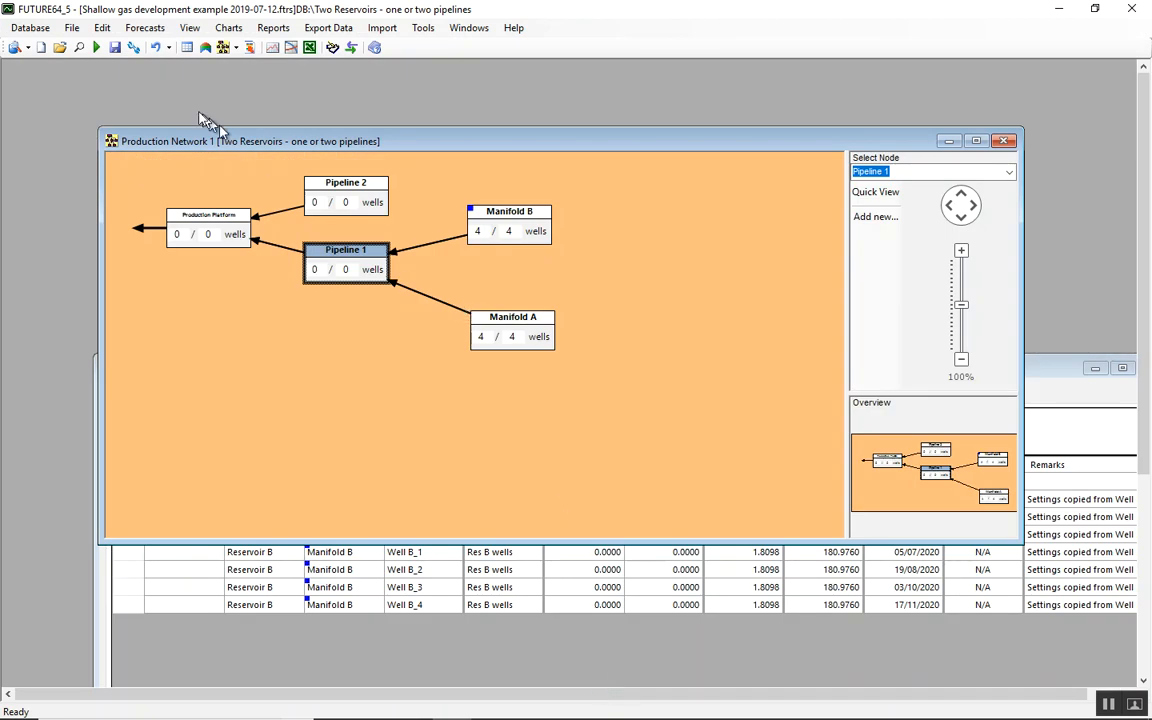
pyautogui.click(96, 47)
pyautogui.moveTo(442, 100); pyautogui.dragTo(458, 44)
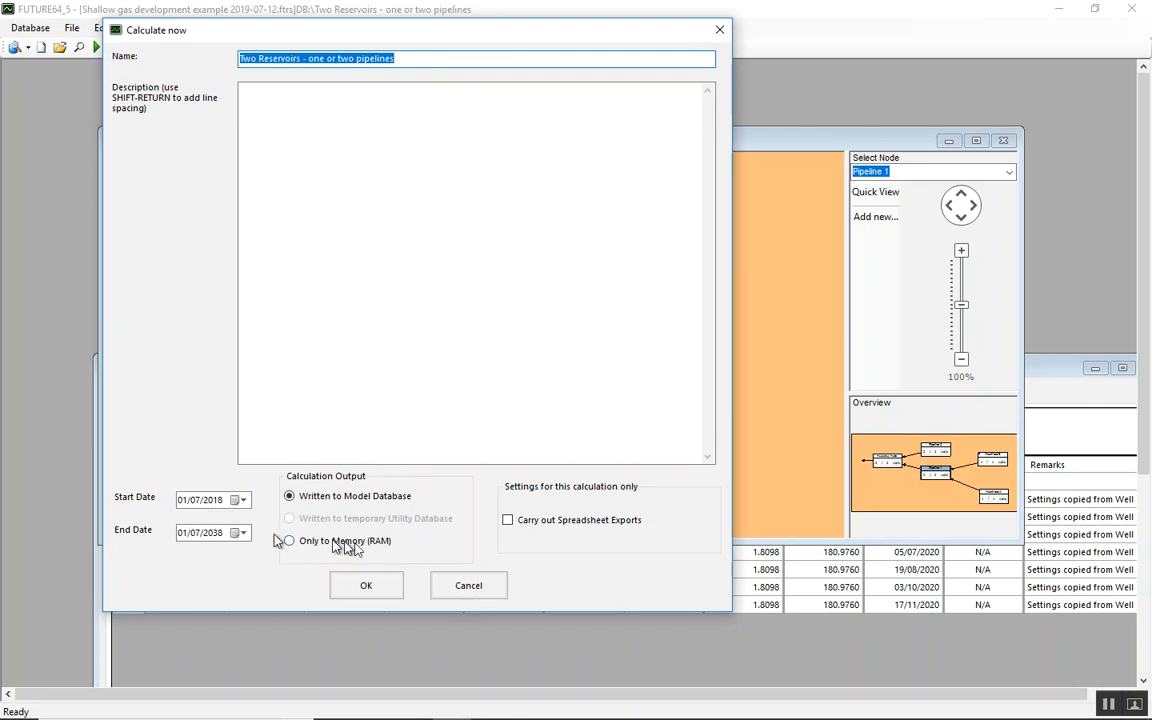
pyautogui.click(466, 587)
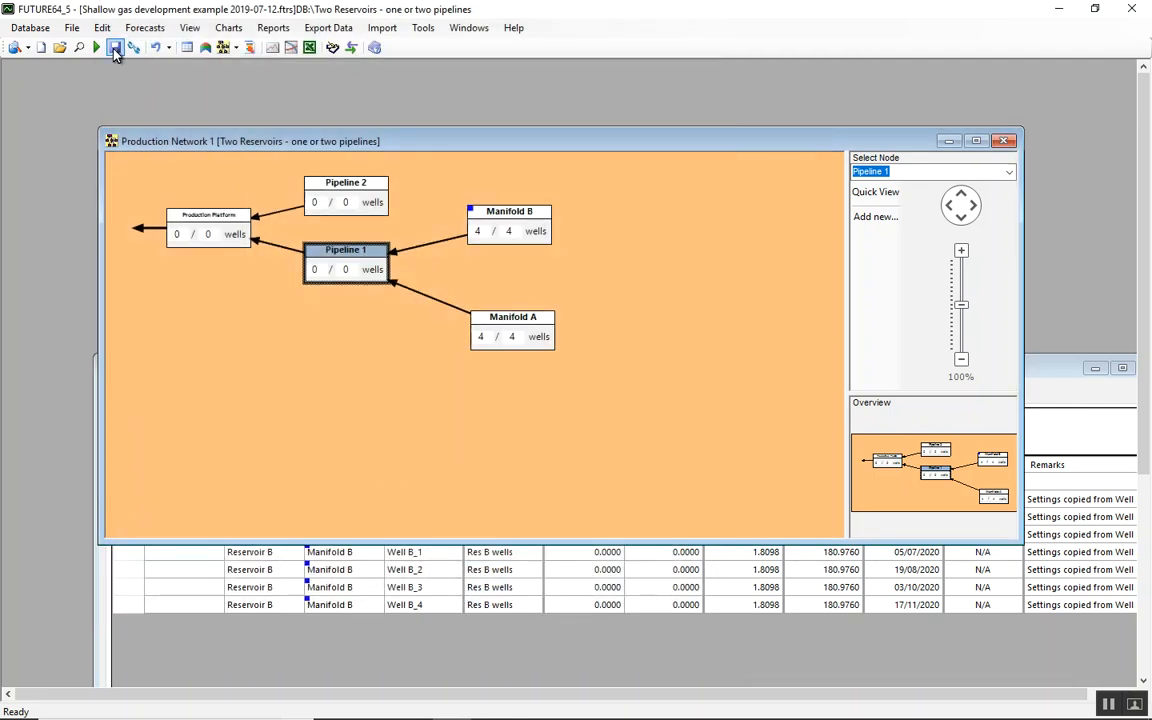
# Save the model with its current settings, and calculate its forecasts from 01/07/2018 to 01/07/2038 with output written to the model database
pyautogui.click(116, 49)
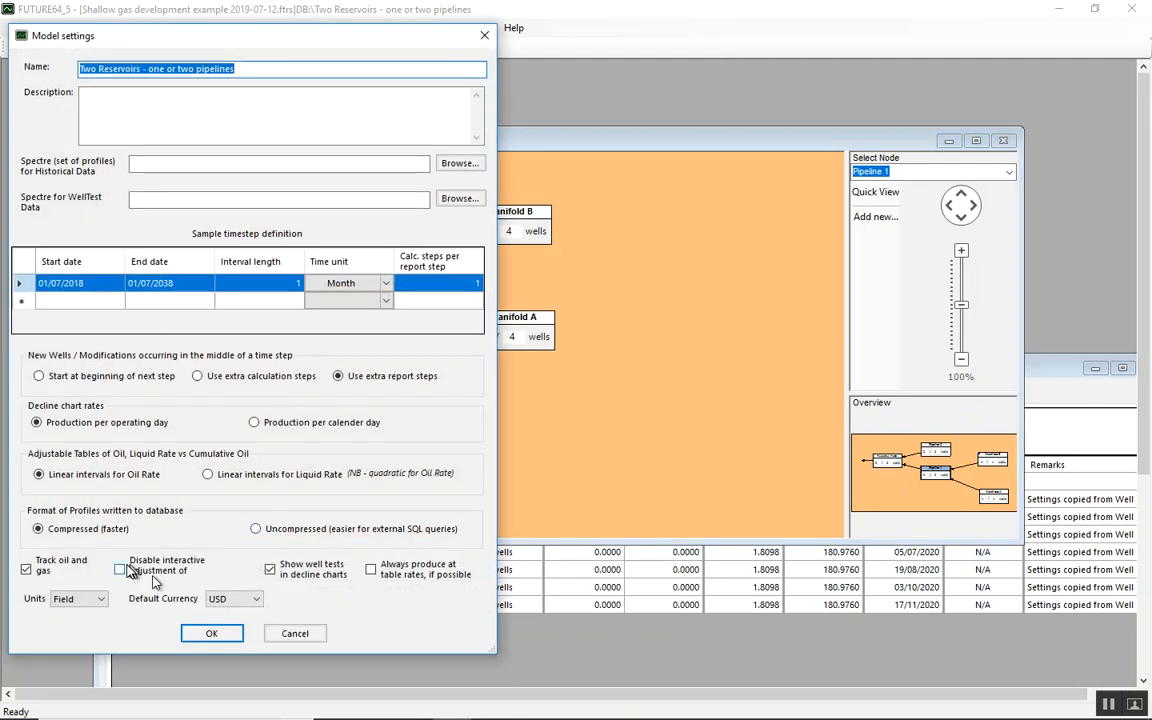
pyautogui.click(214, 635)
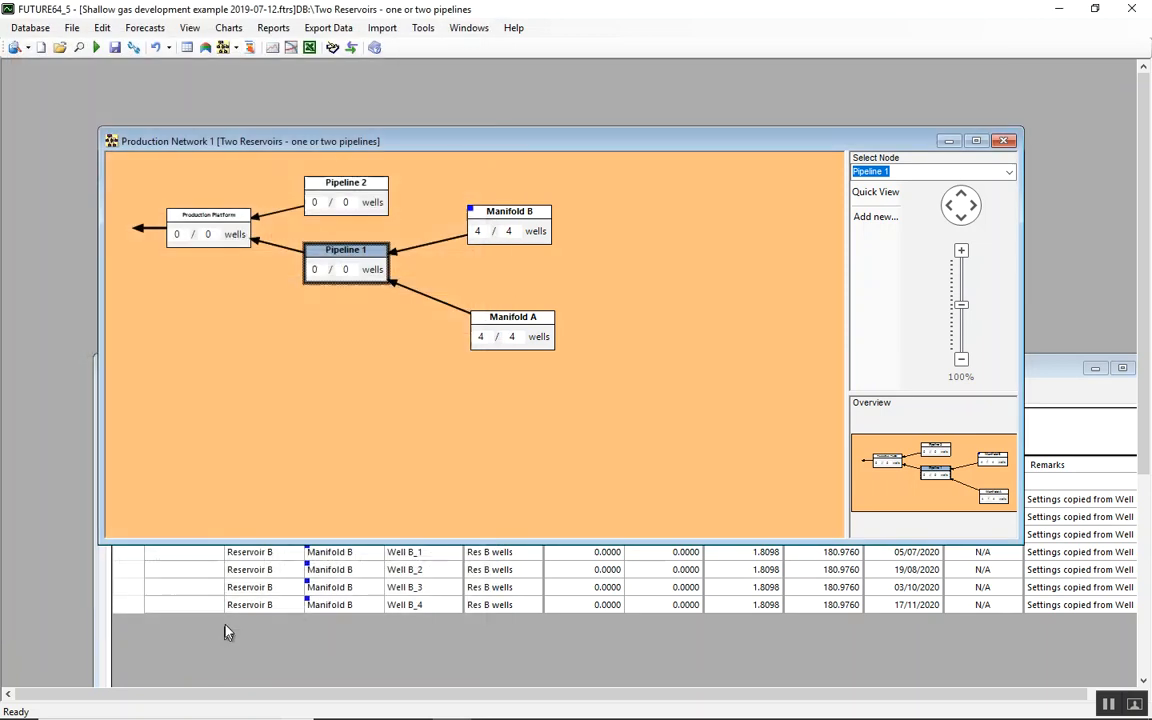
pyautogui.click(97, 48)
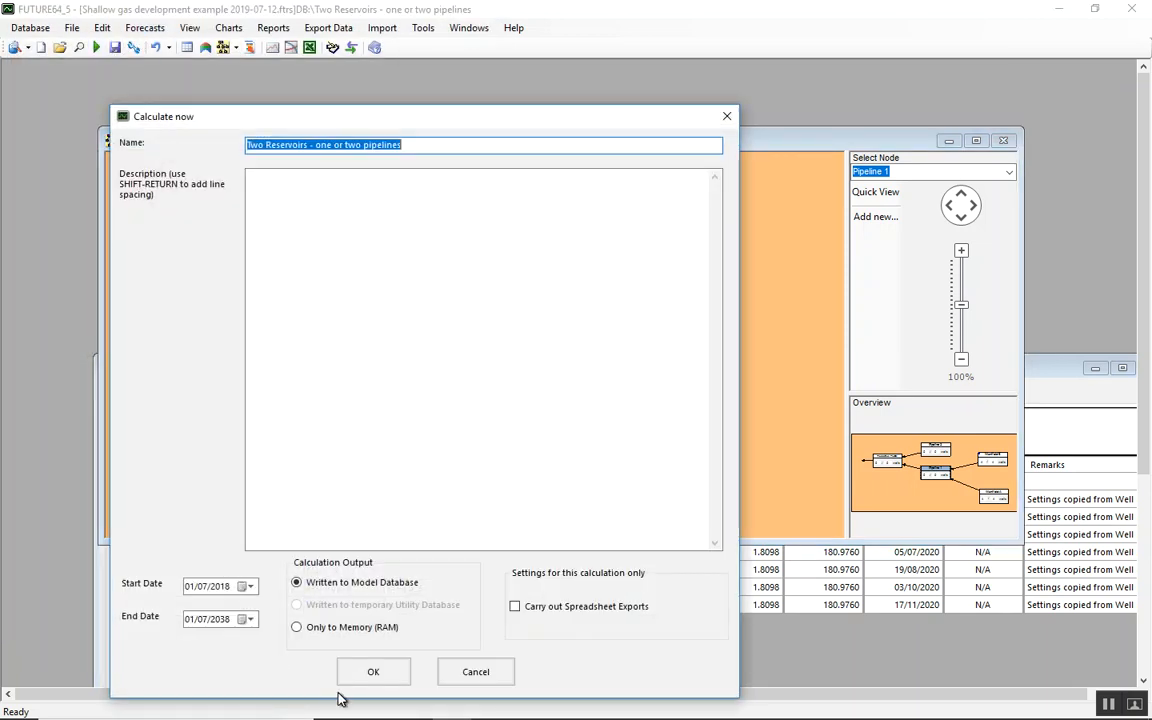
pyautogui.click(380, 672)
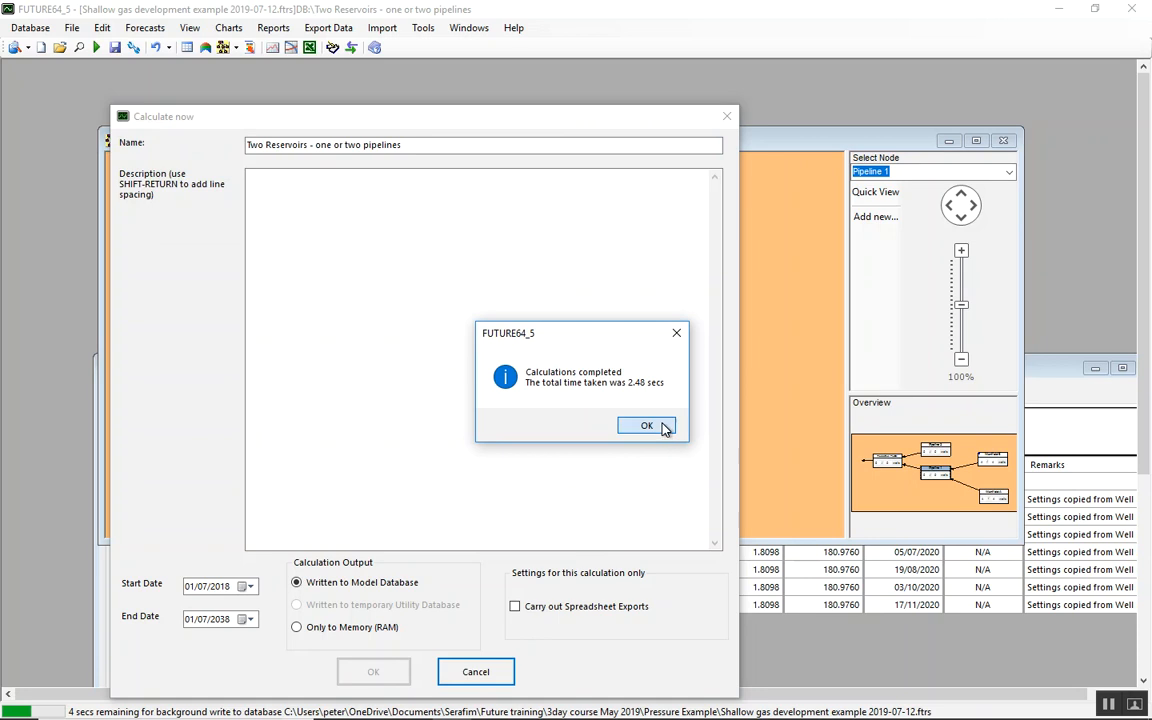
pyautogui.click(662, 427)
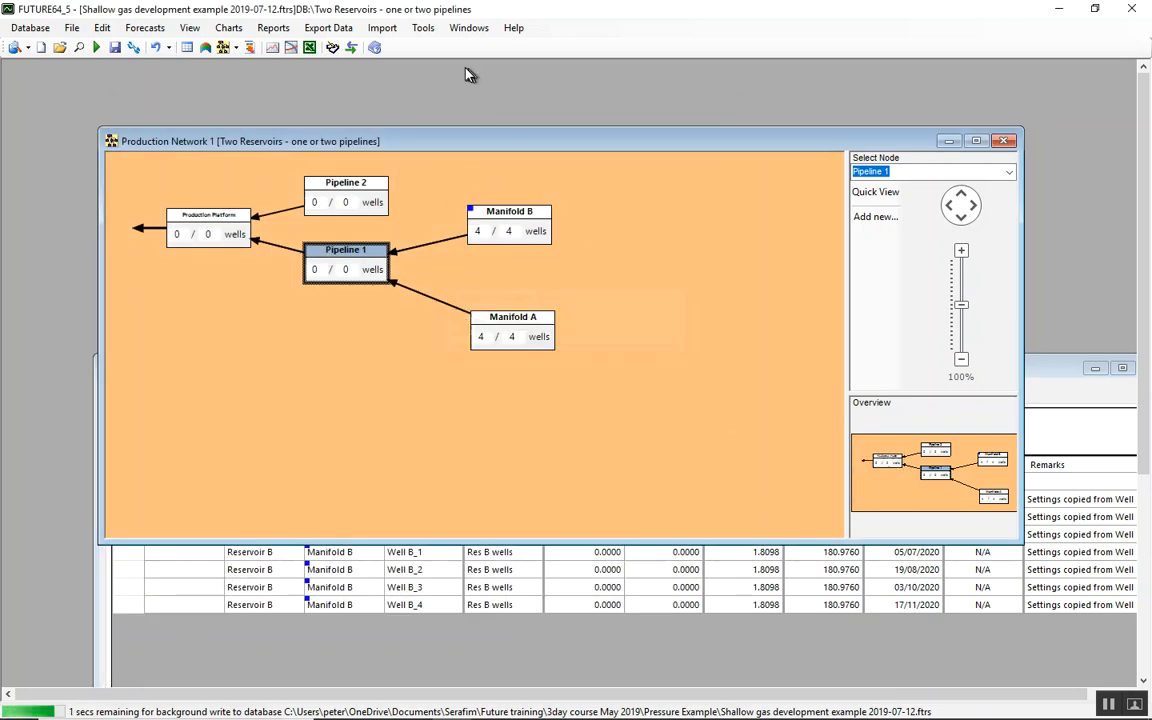
# Review the log of the current session in a maximized window, from the latest calculation entries back to the earlier runs, and close it
pyautogui.click(424, 30)
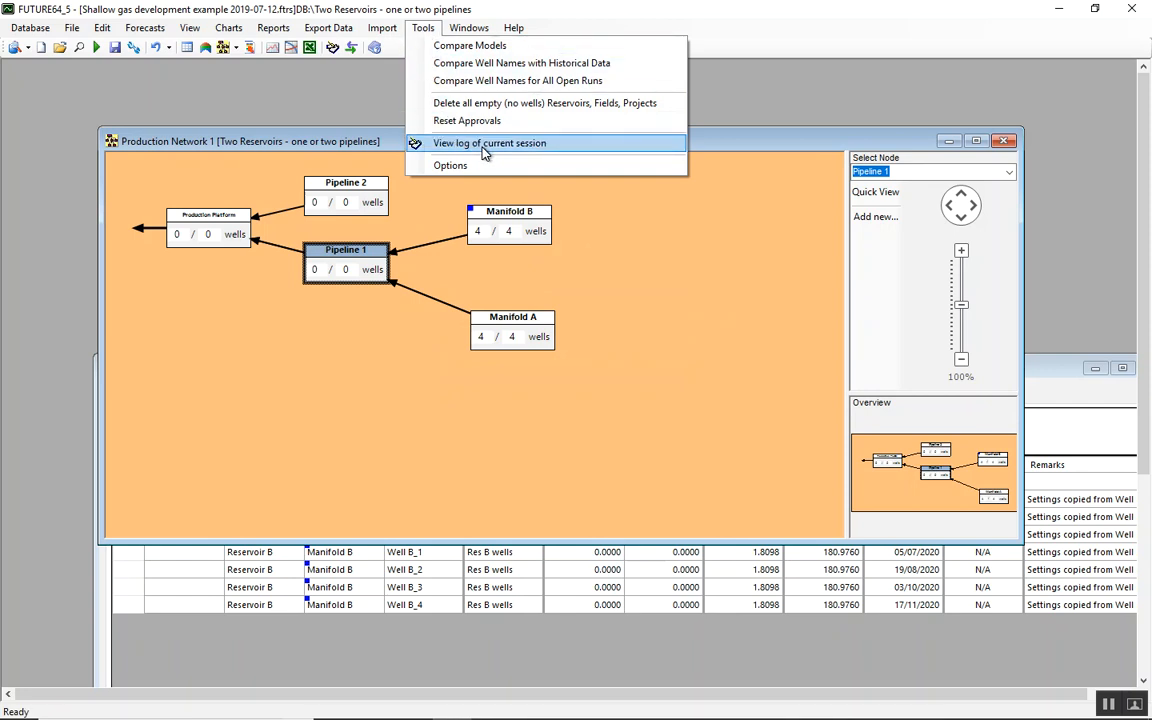
pyautogui.click(485, 146)
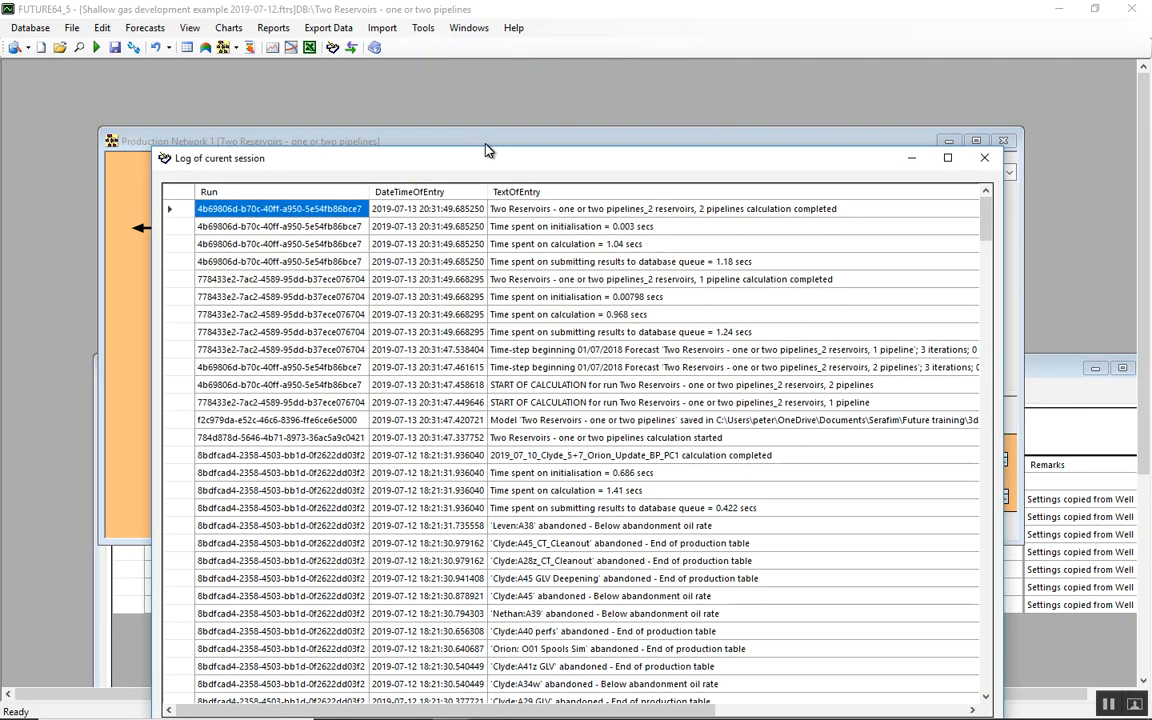
pyautogui.click(948, 158)
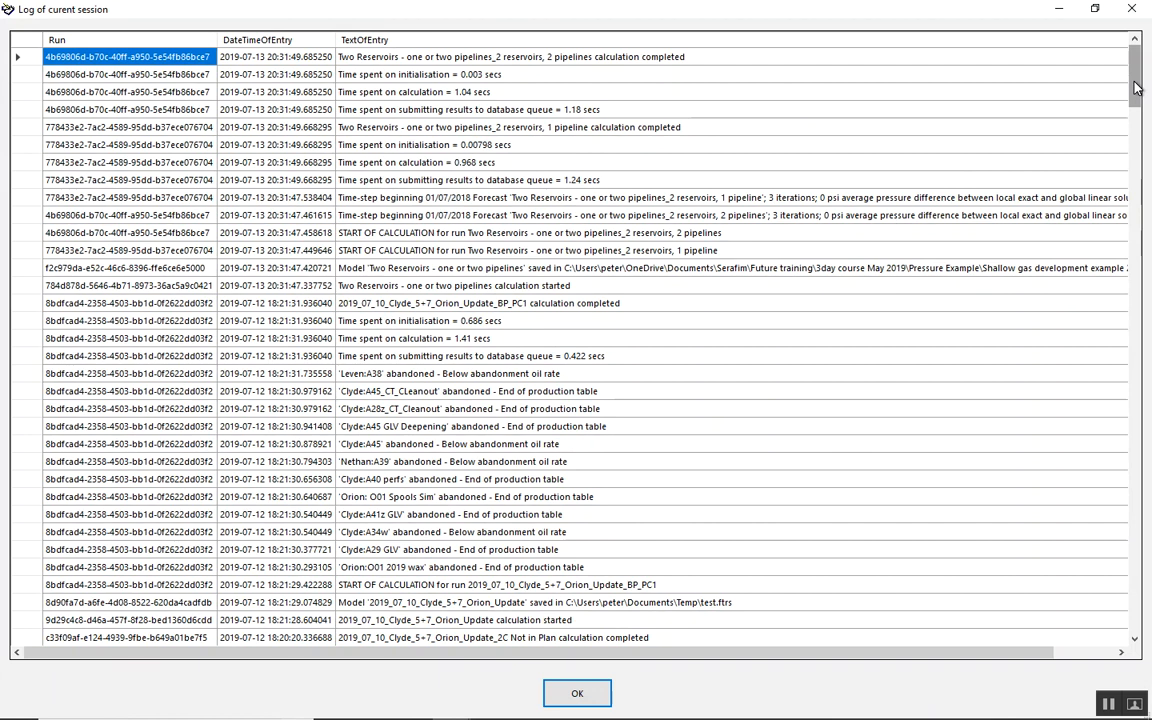
pyautogui.moveTo(1135, 88); pyautogui.dragTo(1135, 92)
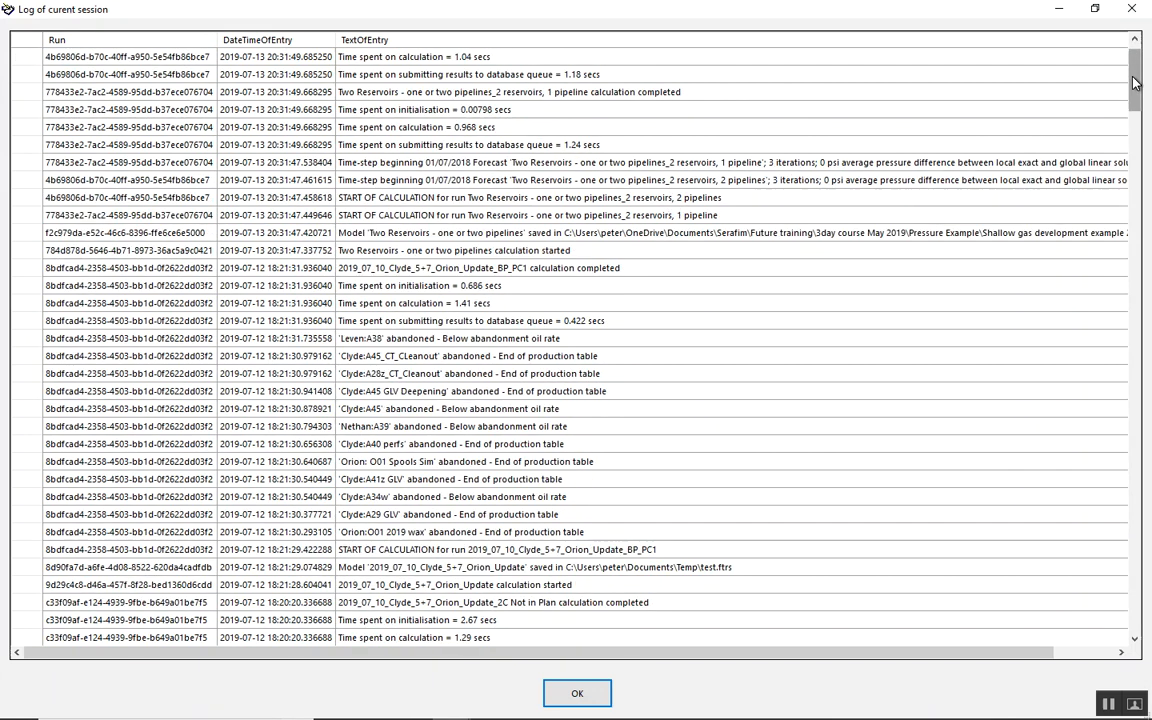
pyautogui.moveTo(1137, 80); pyautogui.dragTo(1135, 571)
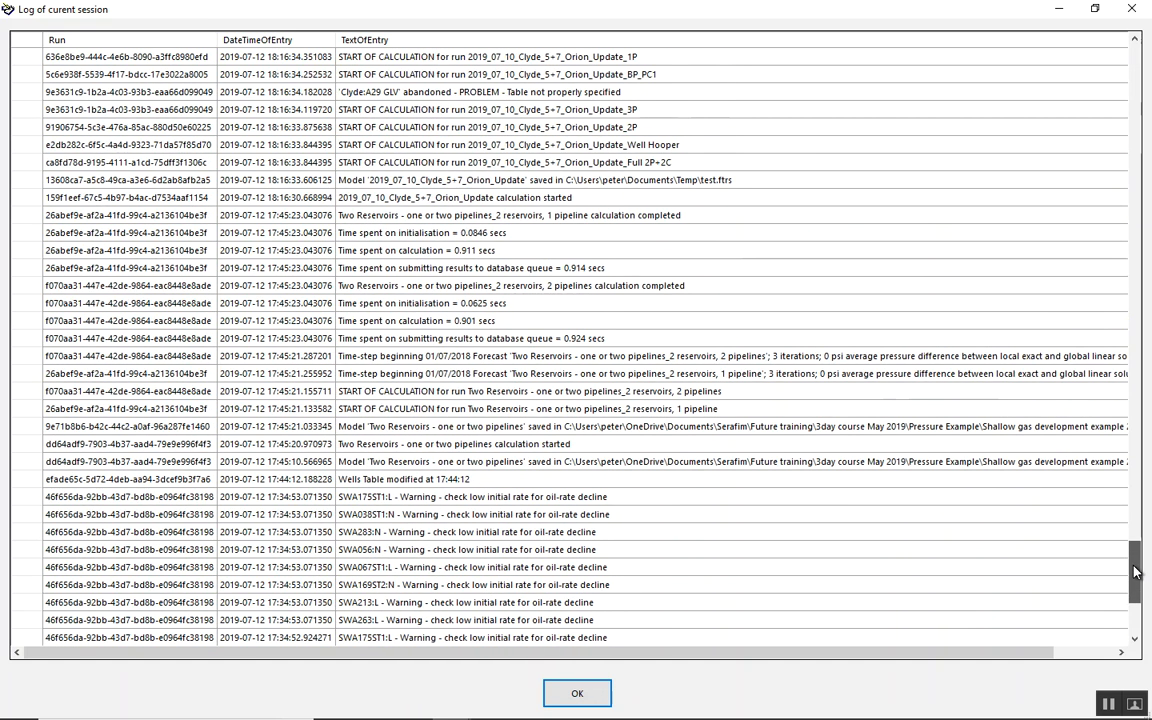
pyautogui.click(567, 697)
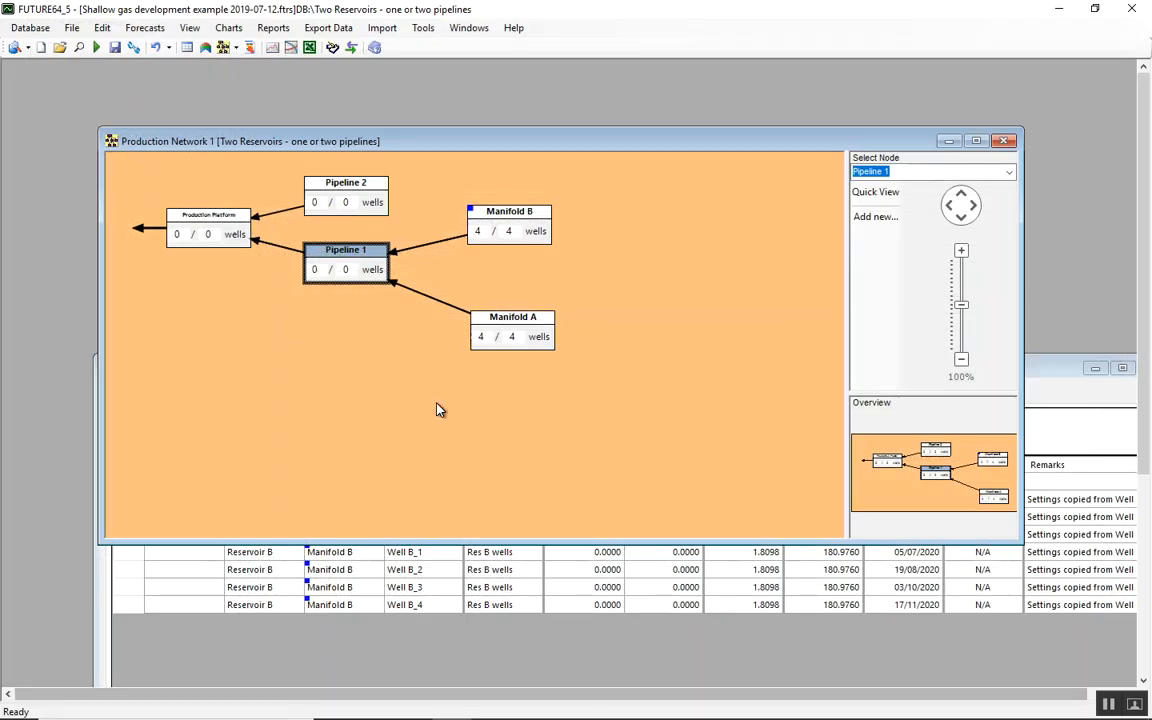